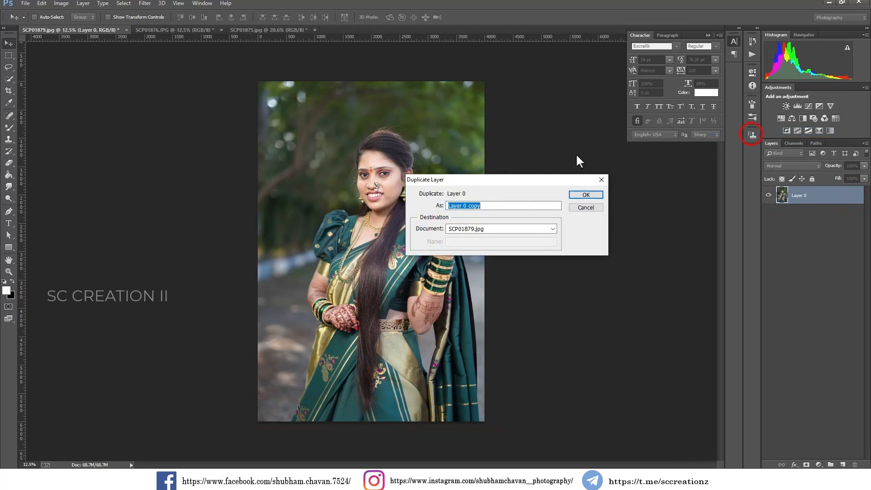
Remove the blemishes on the cheek, nose and forehead with the Spot Healing Brush on the duplicated portrait layer
right_click(9, 115)
click(37, 117)
scroll(434, 153, up, 10)
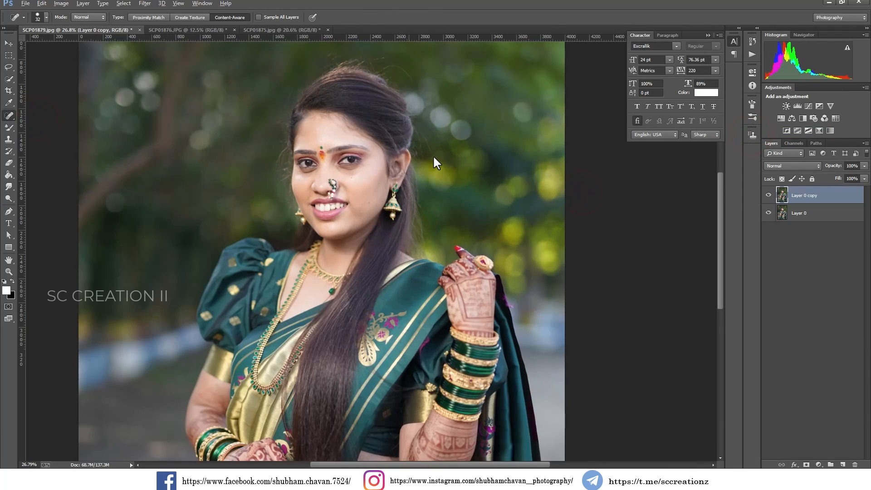
scroll(418, 295, up, 2)
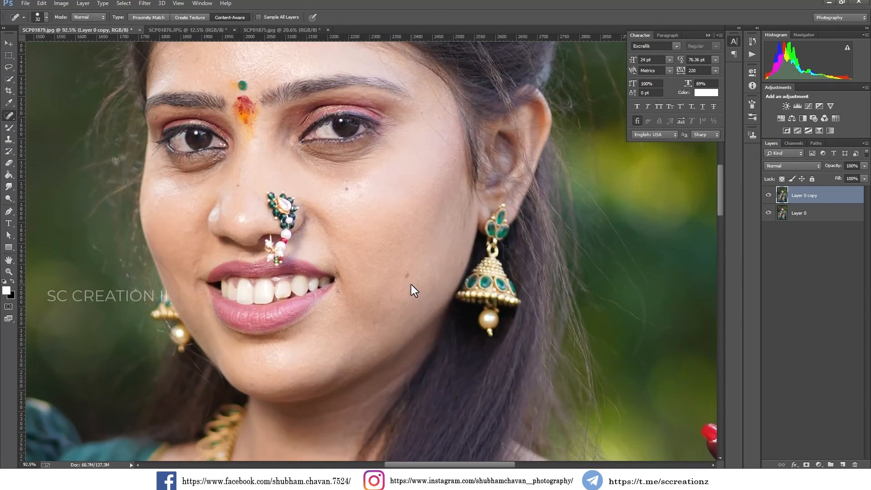
click(408, 276)
click(347, 186)
click(242, 187)
click(243, 172)
scroll(302, 233, down, 2)
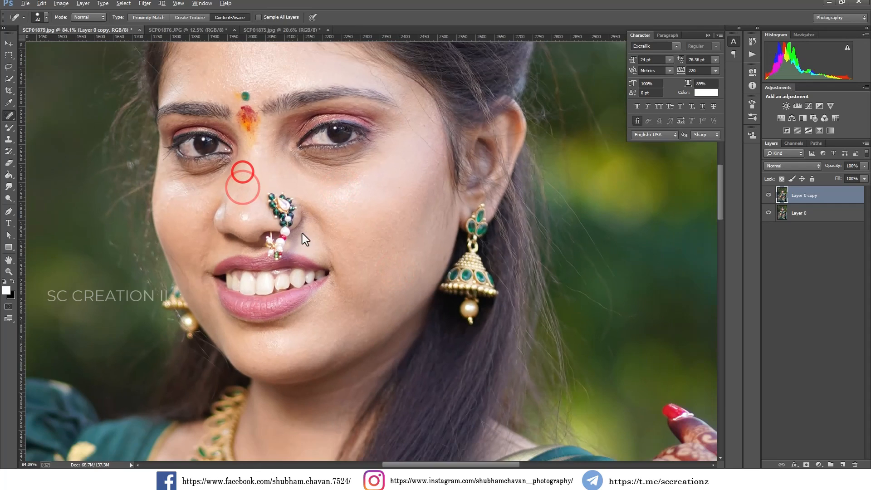
scroll(256, 154, up, 1)
scroll(255, 153, down, 3)
click(189, 122)
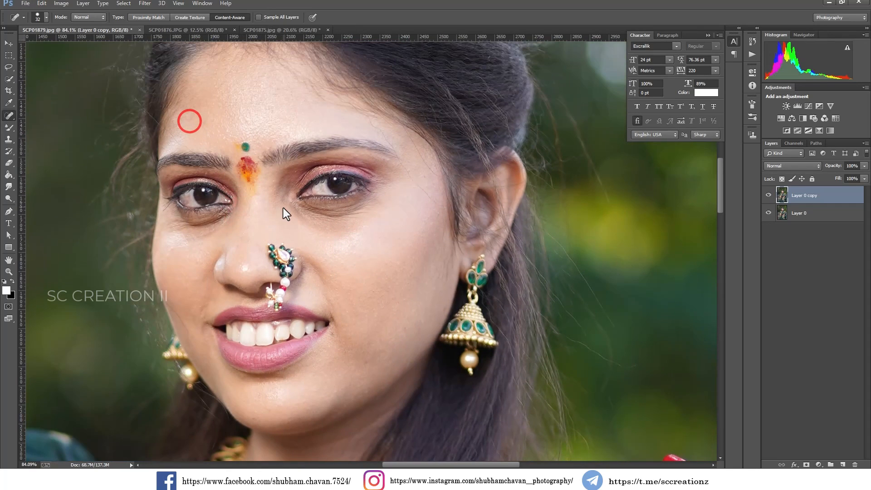
scroll(326, 238, down, 17)
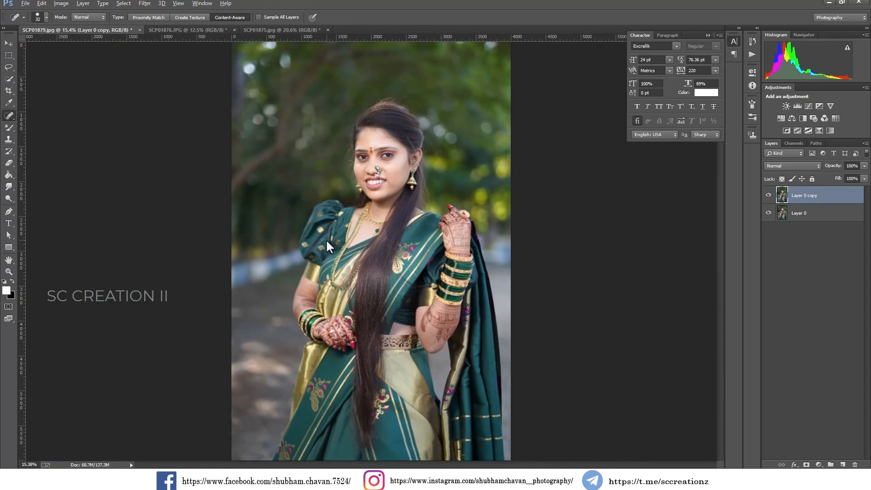
Duplicate the retouched layer and name the copy "color grading"
scroll(352, 243, up, 1)
right_click(801, 195)
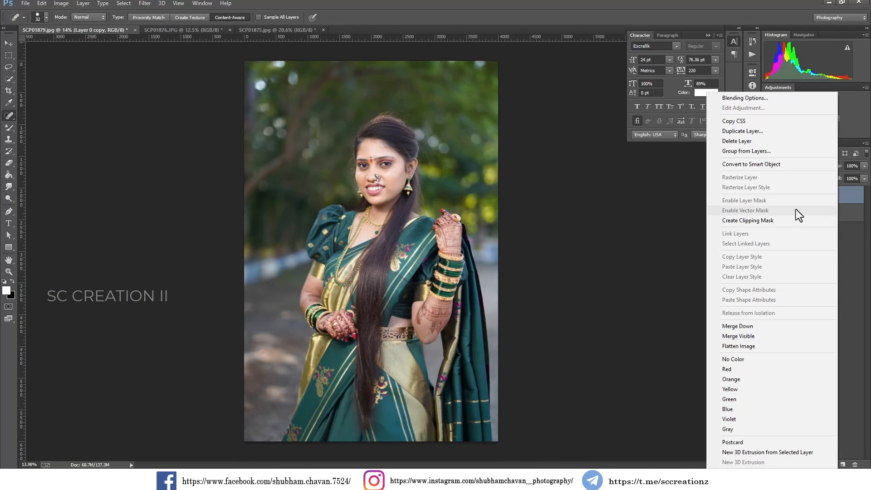
click(731, 131)
text(color gra)
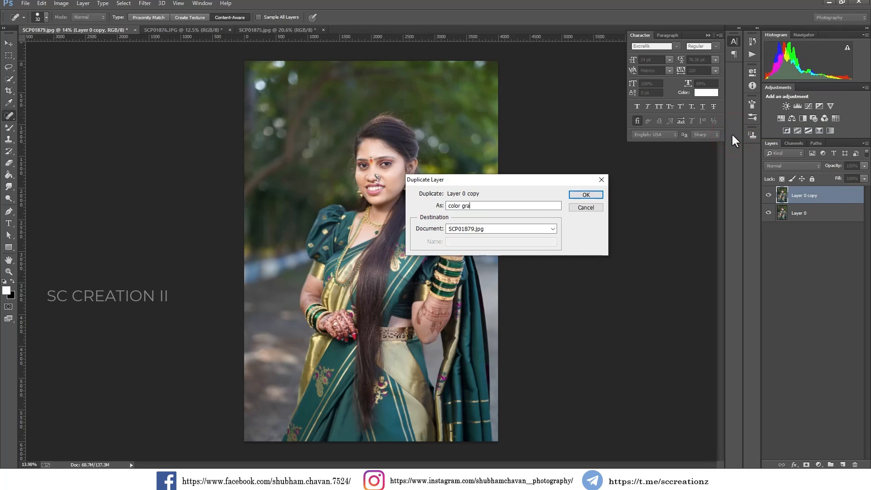
text(ding)
key(Return)
In the Camera Raw filter, set Contrast -12, Highlights -53, Shadows +30, Whites -40, Blacks -7, Clarity -15, Vibrance -3 and Saturation -3
click(146, 4)
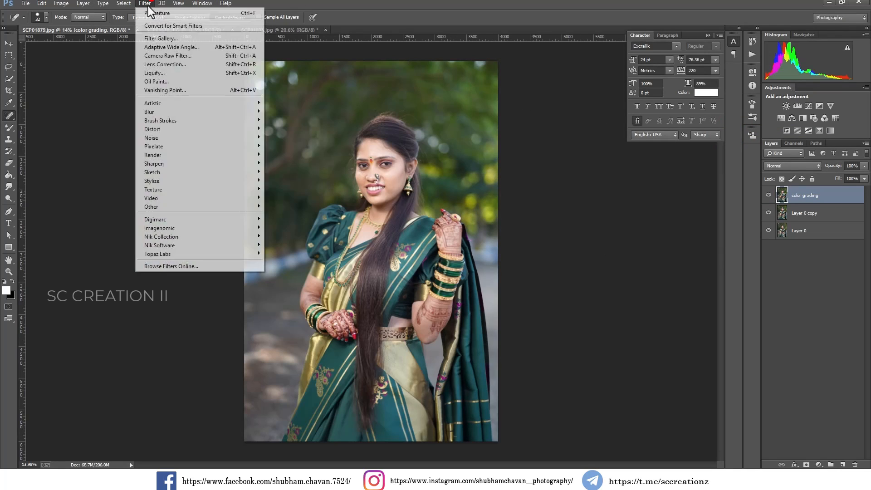
click(202, 57)
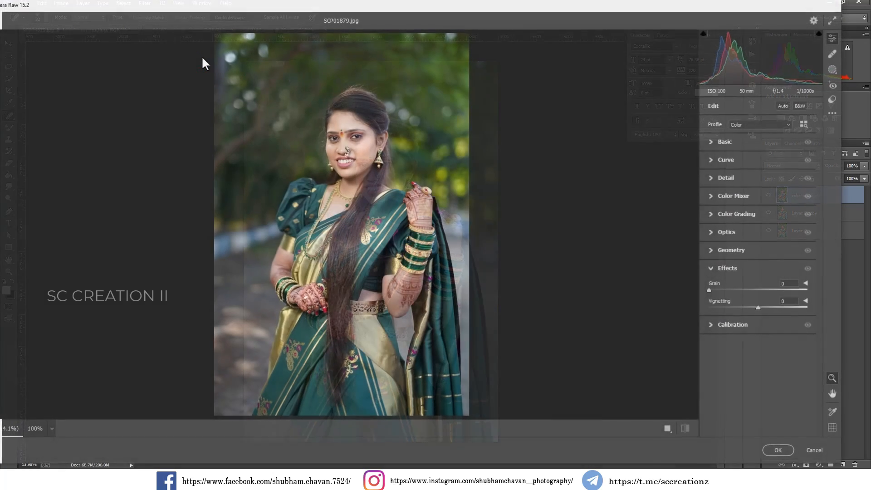
click(714, 141)
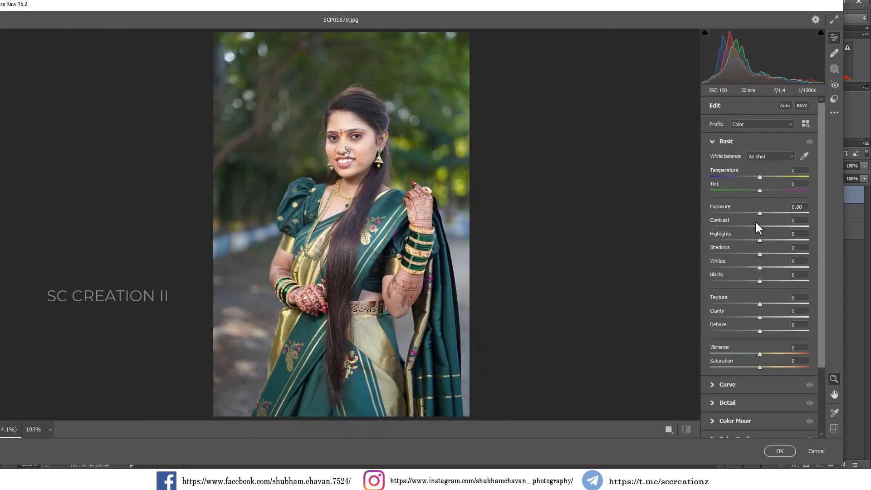
drag(757, 224, 733, 241)
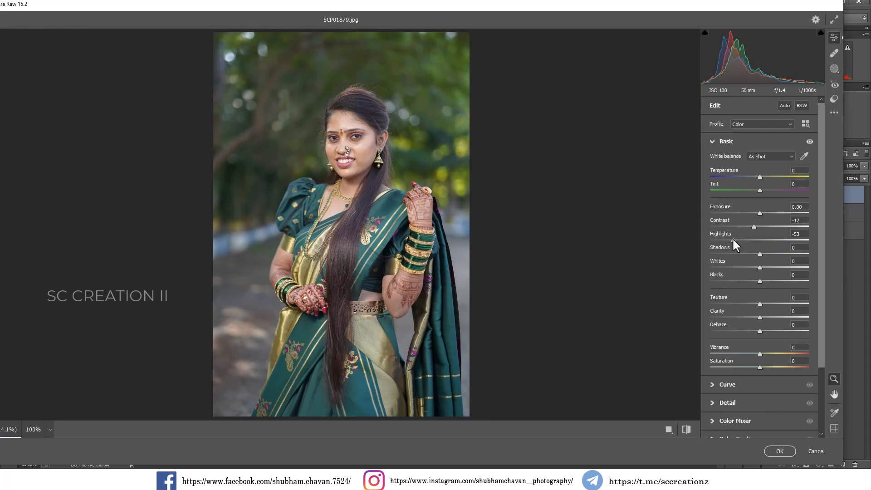
drag(757, 249, 776, 252)
mouse_move(757, 268)
mouse_down()
mouse_move(736, 266)
mouse_move(753, 283)
mouse_up()
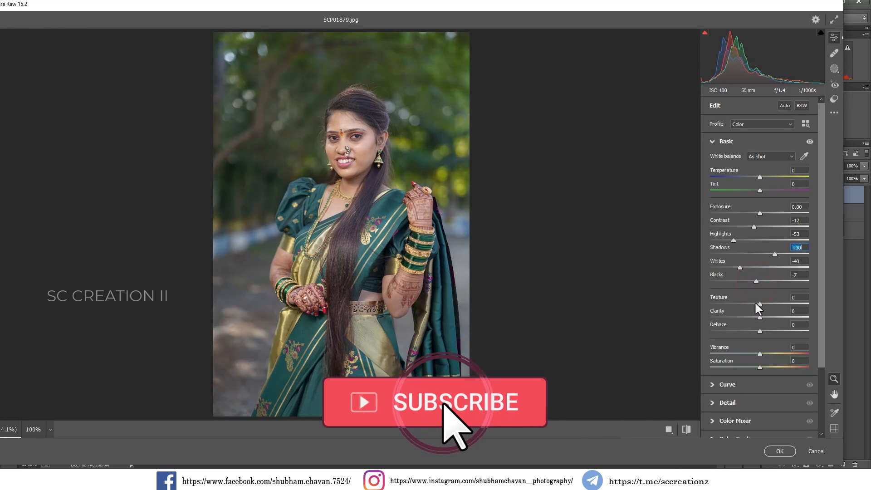
mouse_move(753, 317)
mouse_down()
mouse_move(742, 315)
mouse_move(753, 318)
mouse_up()
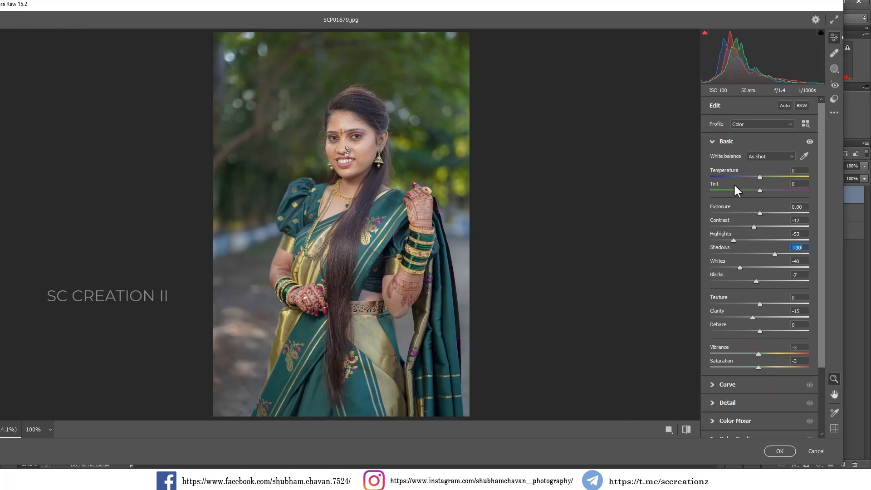
click(724, 141)
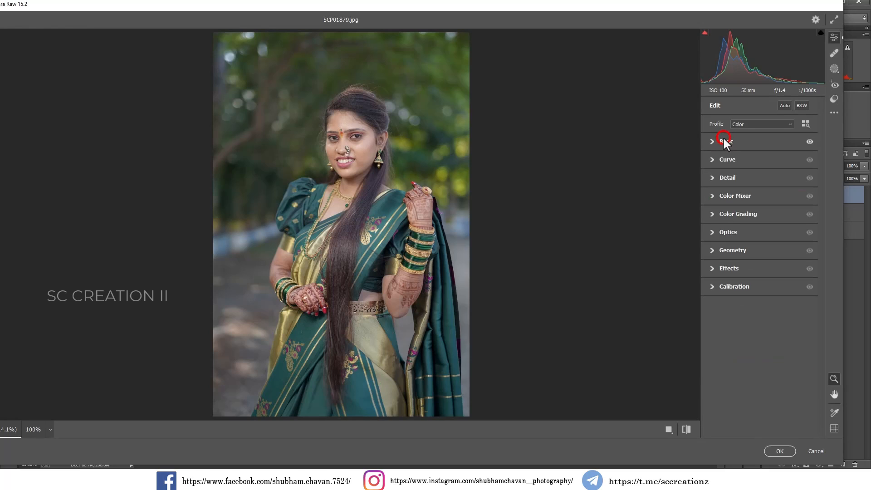
On the point curve, raise the black point to output 13 and place a shadow point at input 42, output 41
click(721, 159)
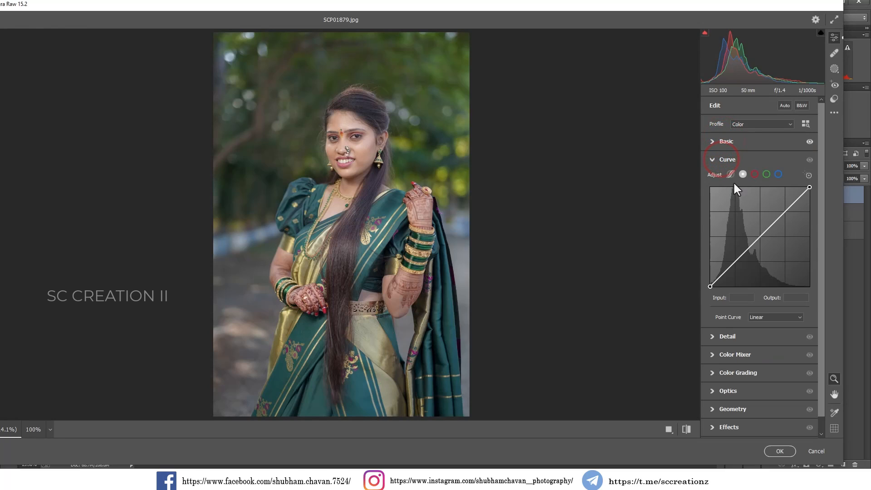
click(728, 174)
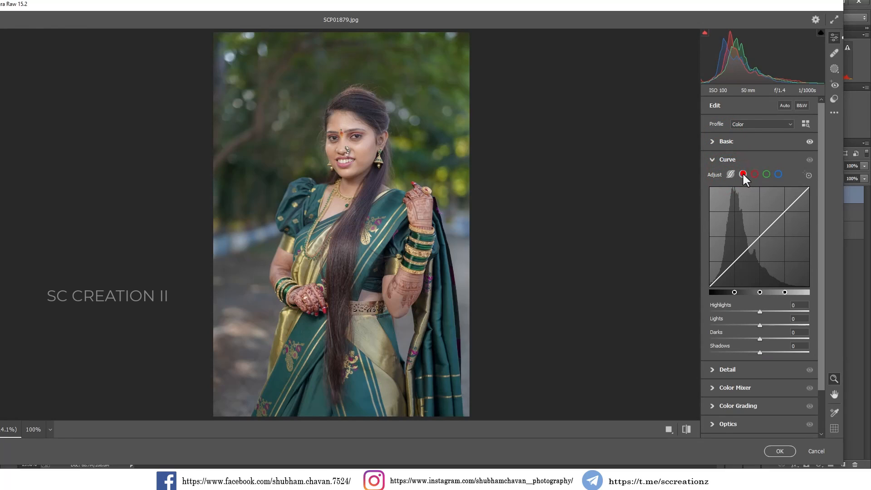
click(742, 174)
drag(710, 287, 704, 280)
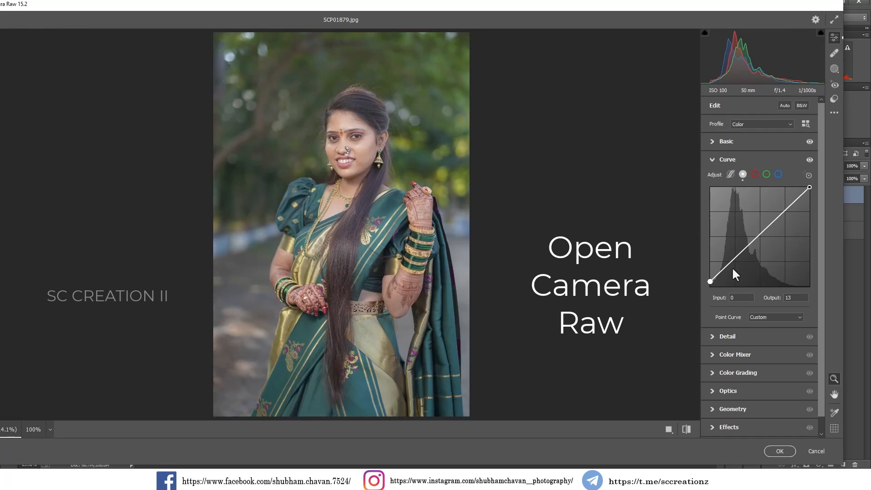
drag(727, 265, 727, 270)
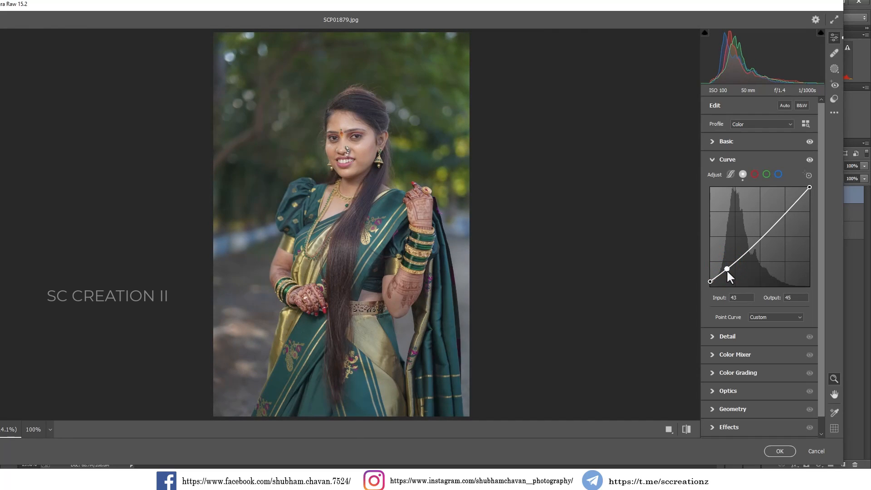
drag(726, 270, 726, 273)
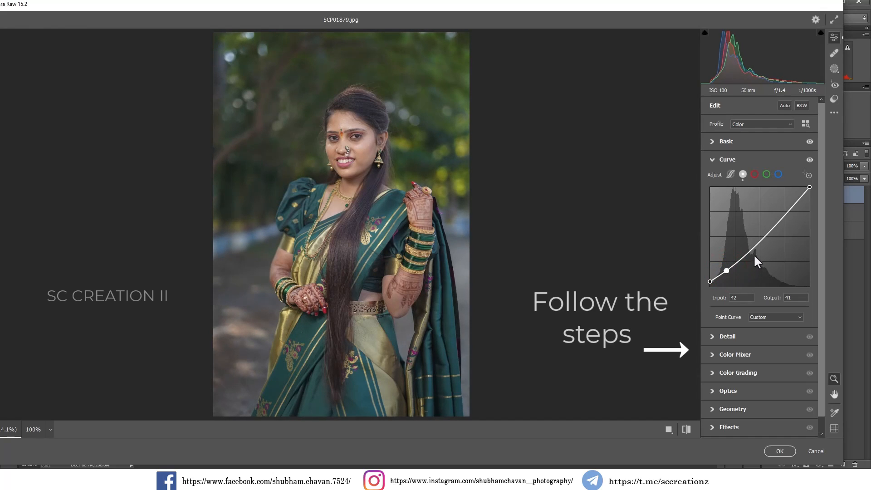
Add curve points at 118/117 and 182/177, and lower the white point to output 240
click(755, 241)
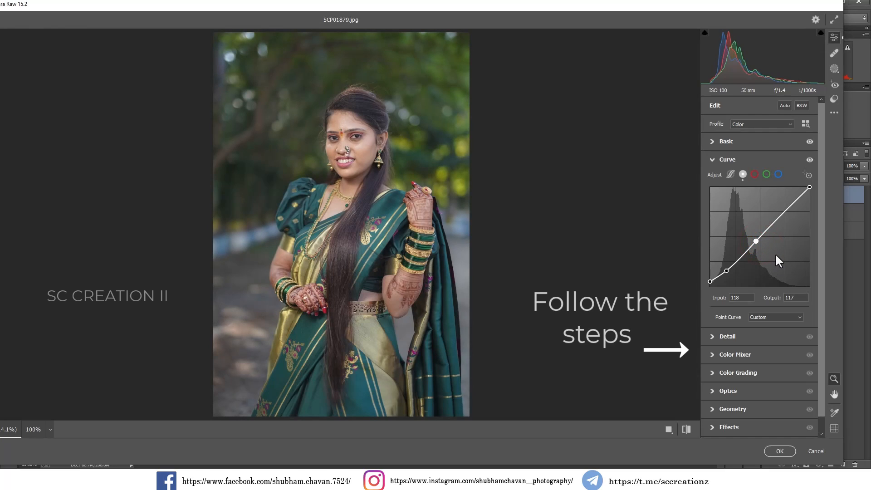
click(779, 217)
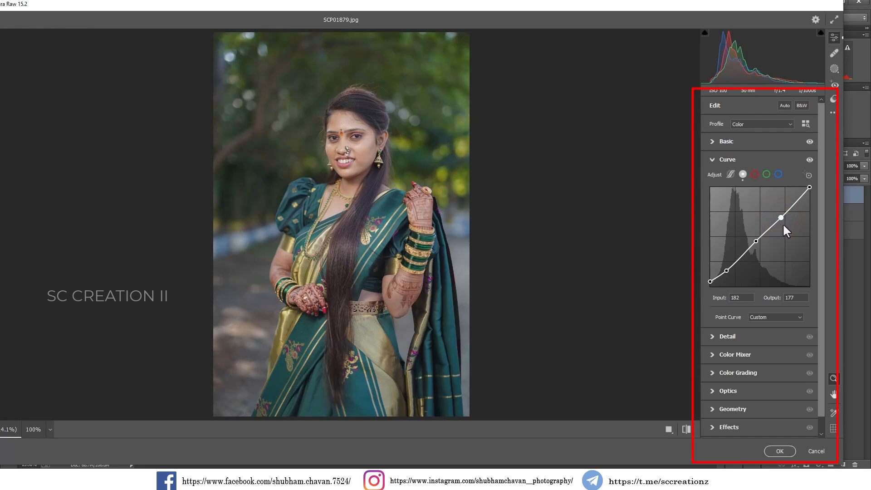
click(810, 186)
drag(809, 186, 815, 191)
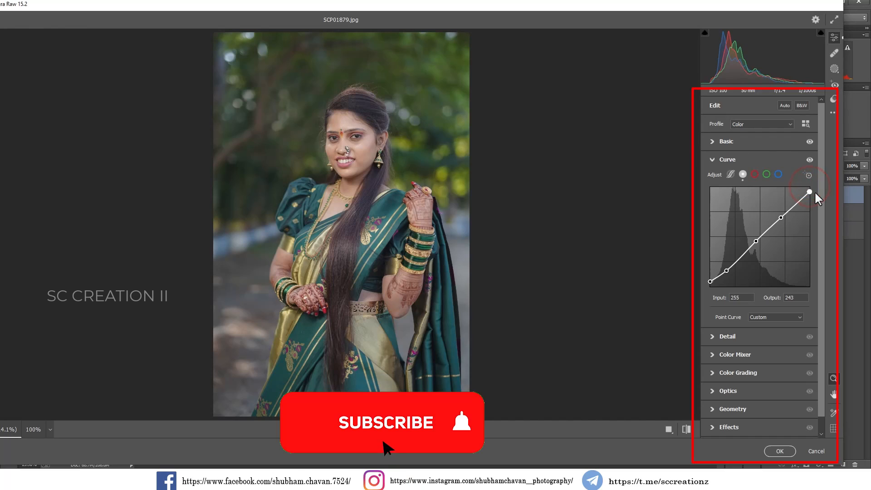
mouse_move(809, 191)
mouse_down()
mouse_move(823, 223)
mouse_move(823, 194)
mouse_up()
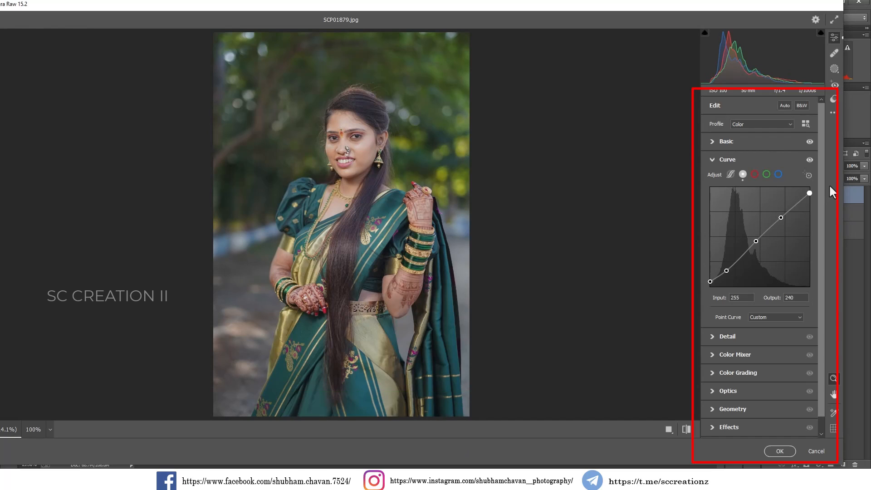
On the parametric curve, widen the tonal region splits and set Highlights +12, Lights +4 and Darks +9
click(729, 175)
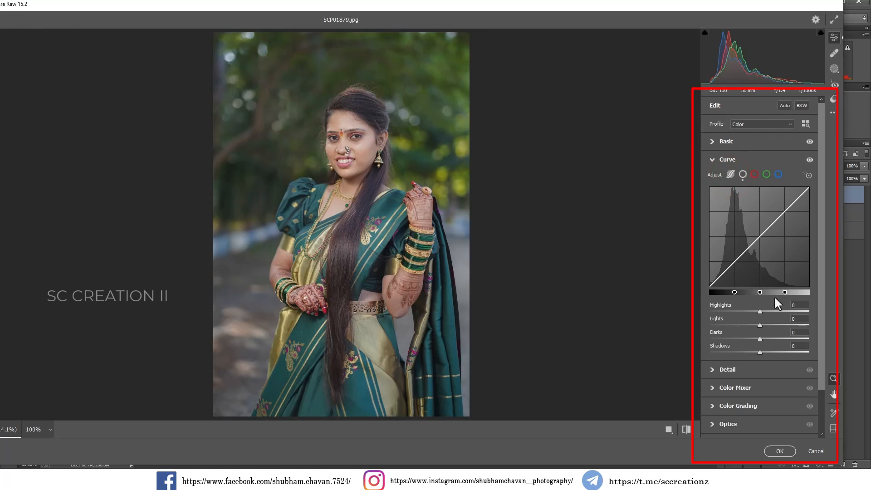
drag(759, 293, 784, 294)
drag(782, 293, 783, 293)
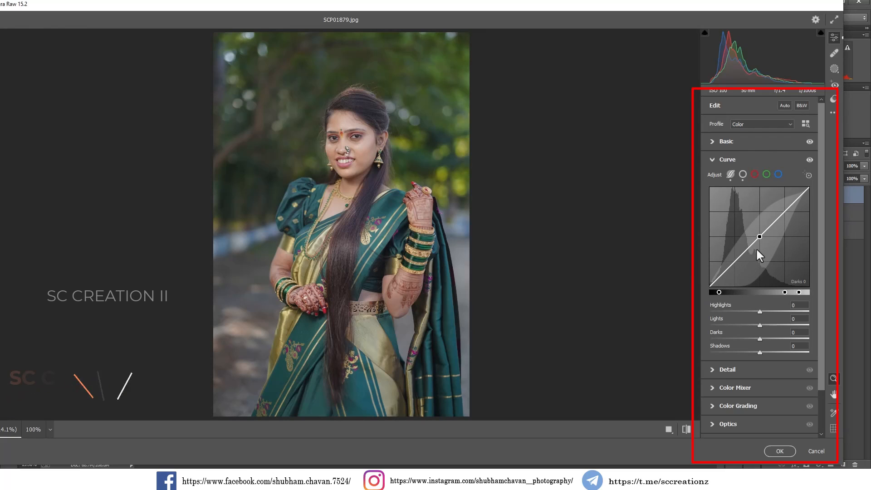
drag(760, 311, 763, 338)
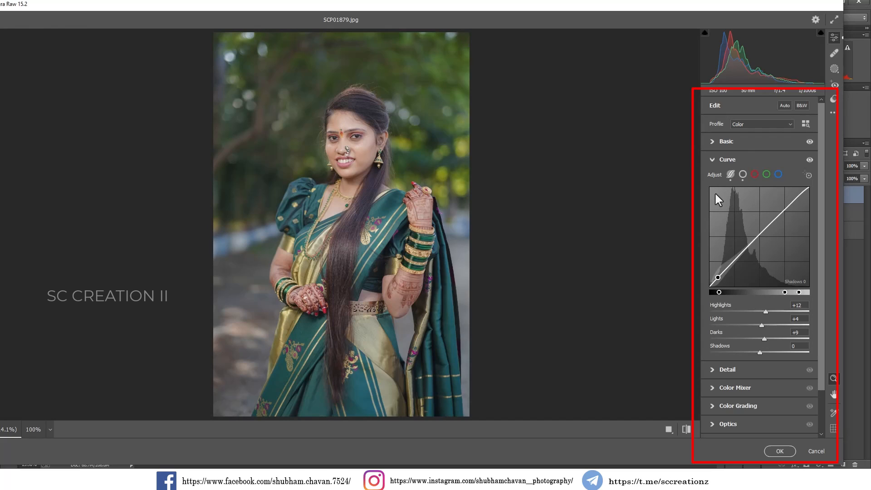
click(754, 174)
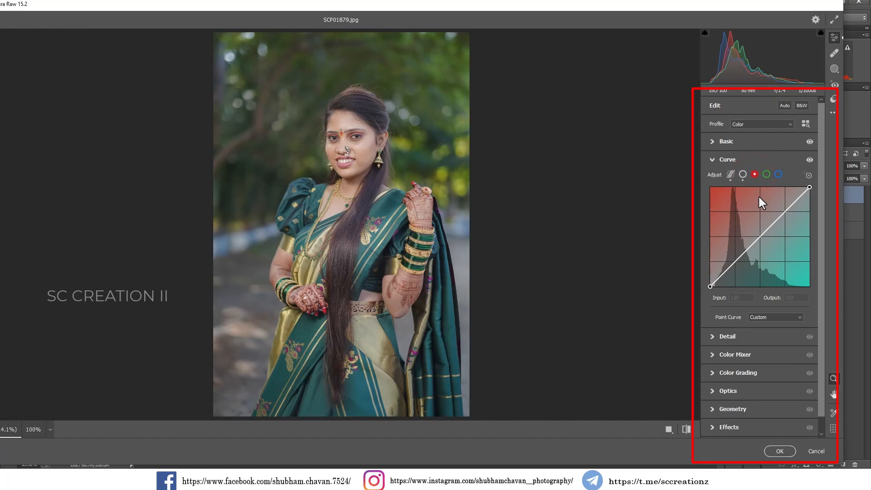
click(725, 160)
Set Sharpening to 58, Noise Reduction to 16 and Color Noise Reduction to 16 in the detail settings
click(722, 179)
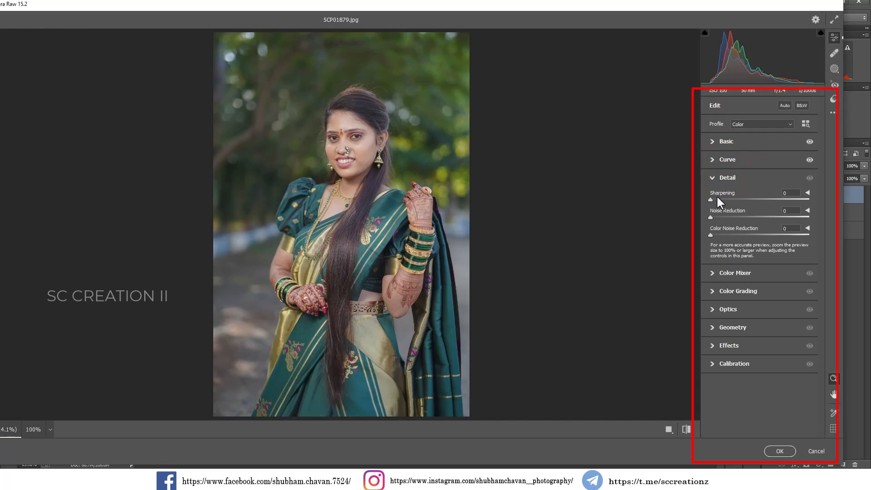
drag(731, 198, 747, 198)
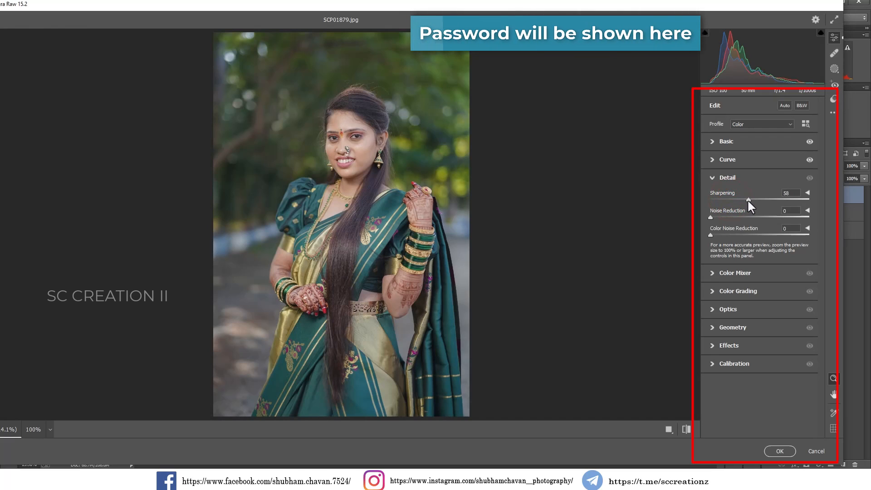
click(725, 216)
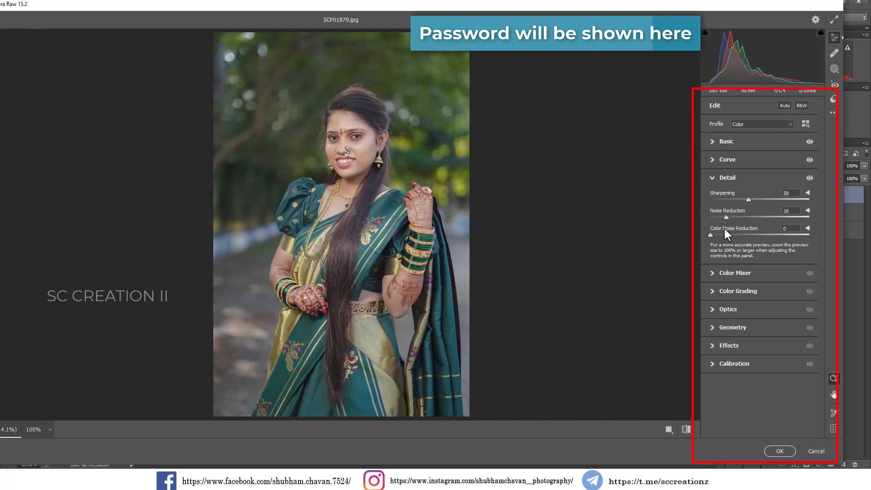
click(725, 235)
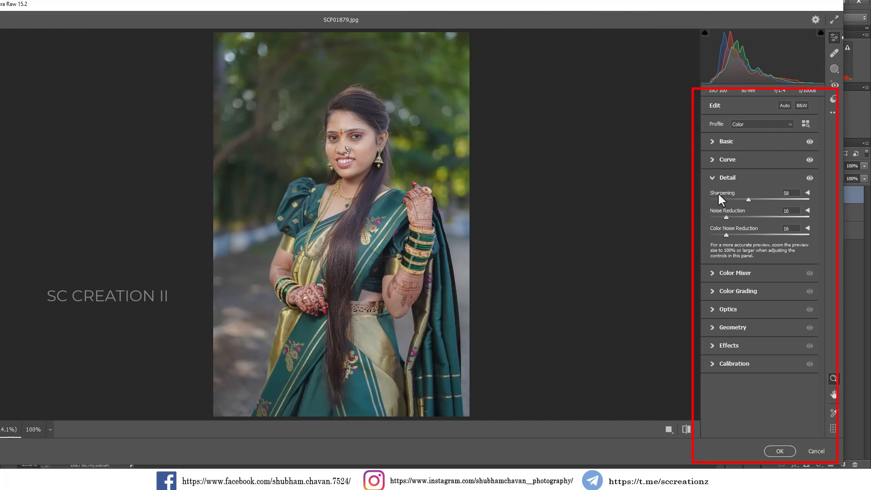
click(714, 179)
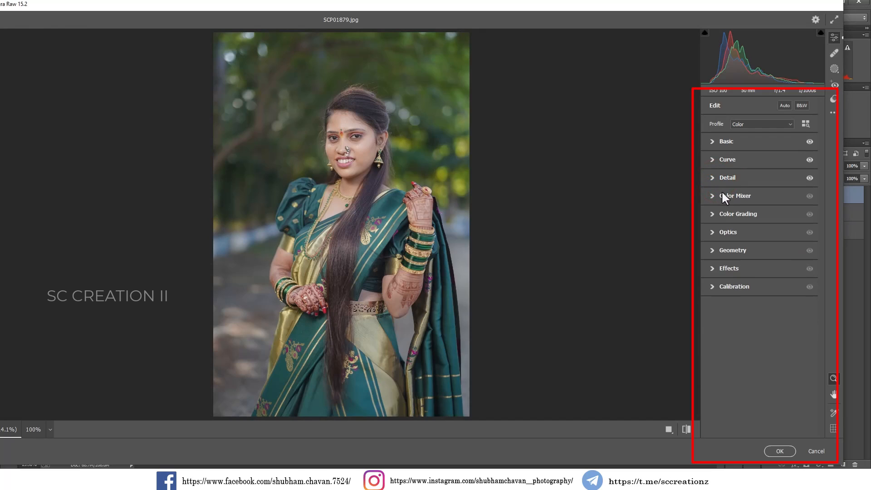
In the Color Mixer, set the hue of Reds to +6, Yellows to -6 and Greens to +24, and adjust Purples and Magentas
click(720, 196)
click(714, 223)
click(761, 244)
drag(761, 243, 760, 271)
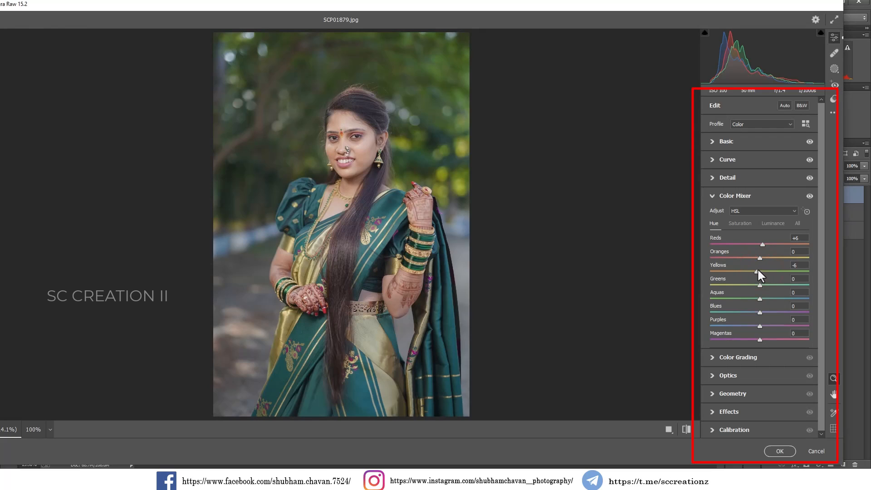
drag(760, 284, 773, 285)
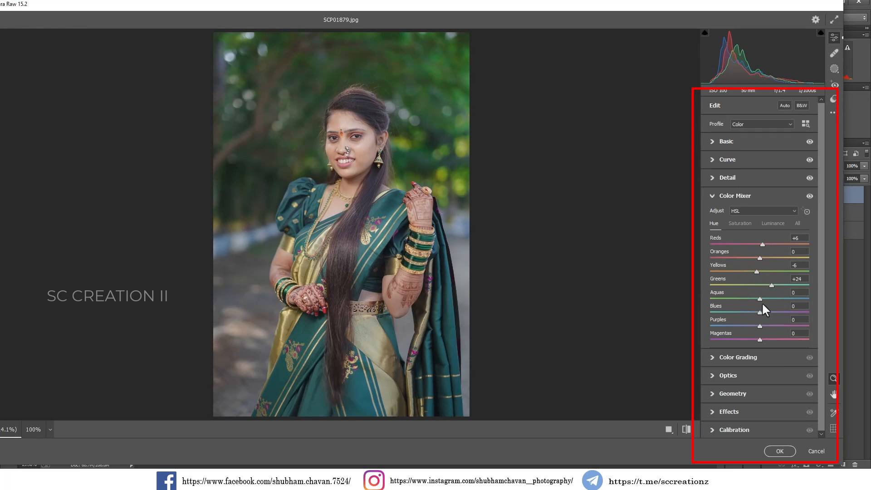
drag(761, 322, 766, 323)
click(765, 338)
Set the Color Mixer saturation of Reds to -10, Oranges -3, Yellows -48, Greens -32, Blues -25, Purples -28 and Magentas -30
click(747, 224)
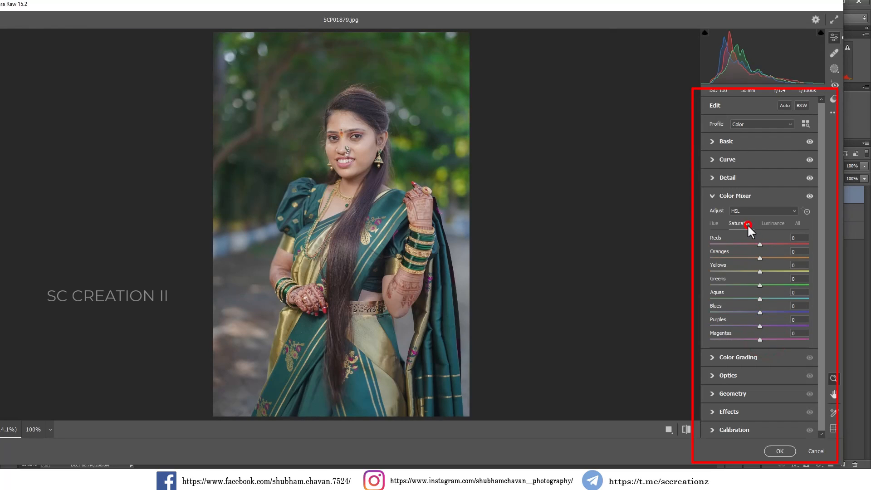
drag(754, 243, 755, 246)
drag(756, 272, 736, 271)
click(746, 285)
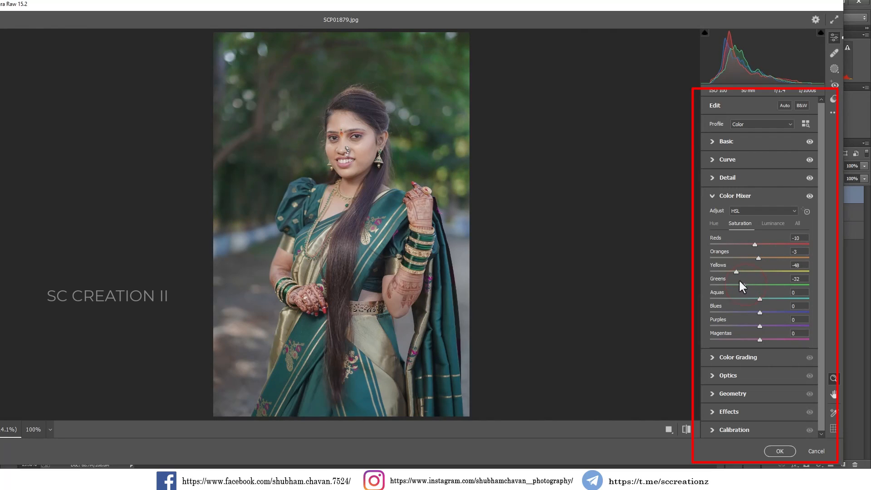
click(748, 312)
drag(750, 325, 746, 326)
click(746, 339)
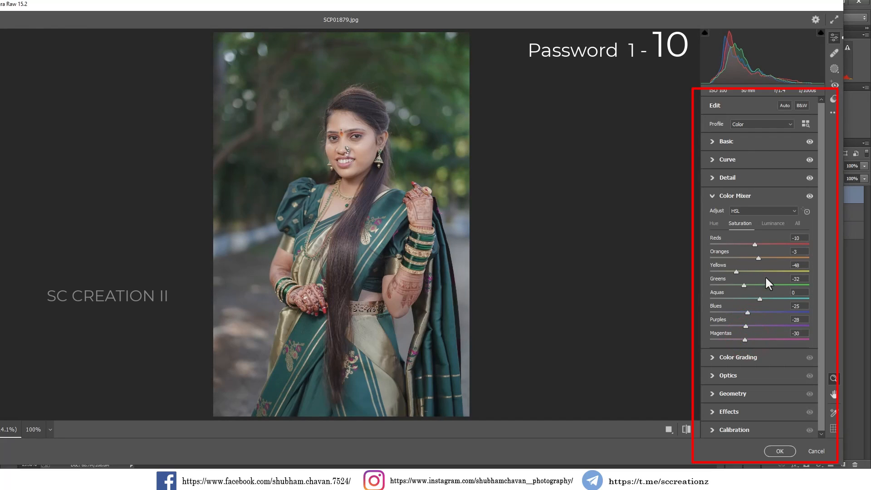
Raise the Color Mixer saturation of Reds to +12
click(771, 223)
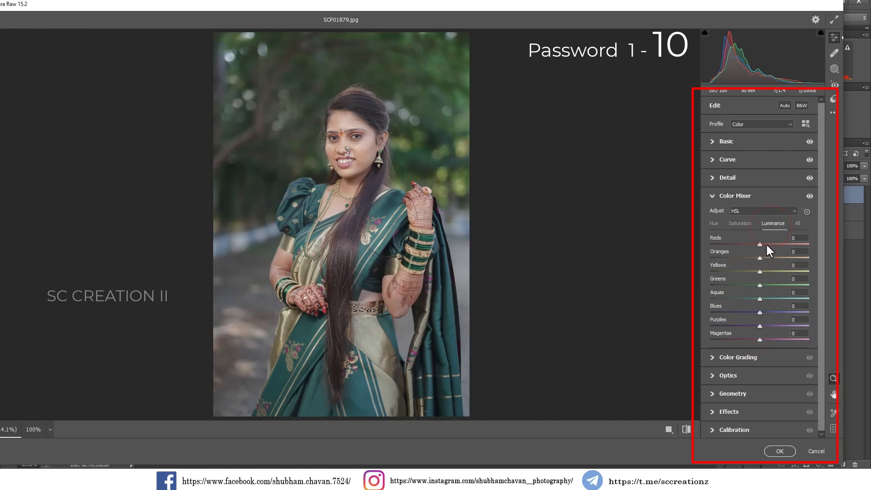
drag(767, 244, 765, 244)
click(741, 223)
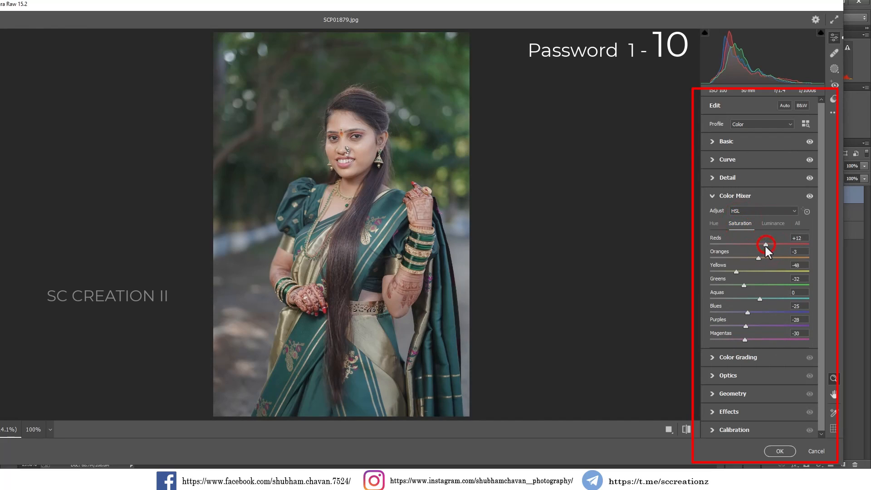
Set the Color Mixer luminance of Reds to +7, Oranges +4, Yellows +20, Greens -62 and Blues -13
click(766, 223)
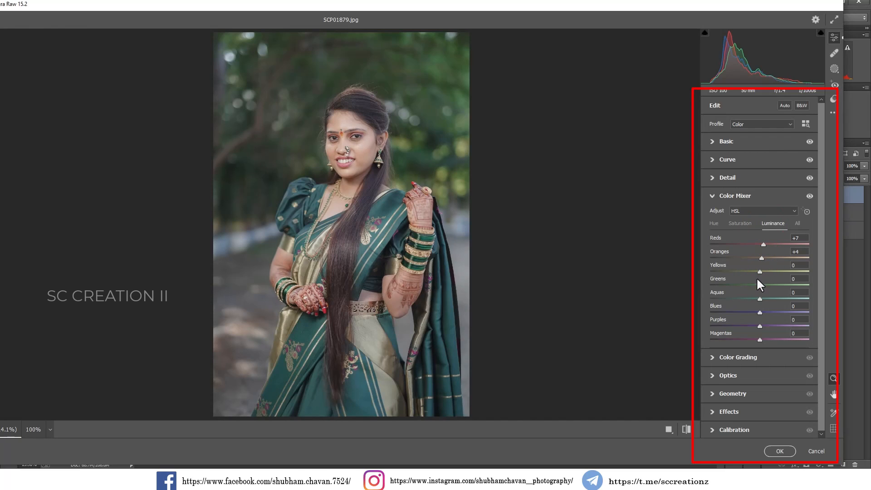
drag(766, 272, 720, 279)
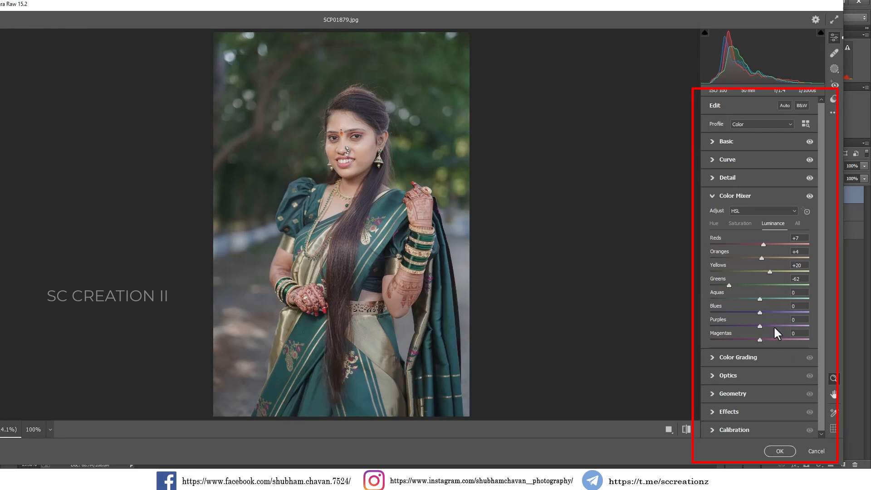
drag(755, 311, 750, 312)
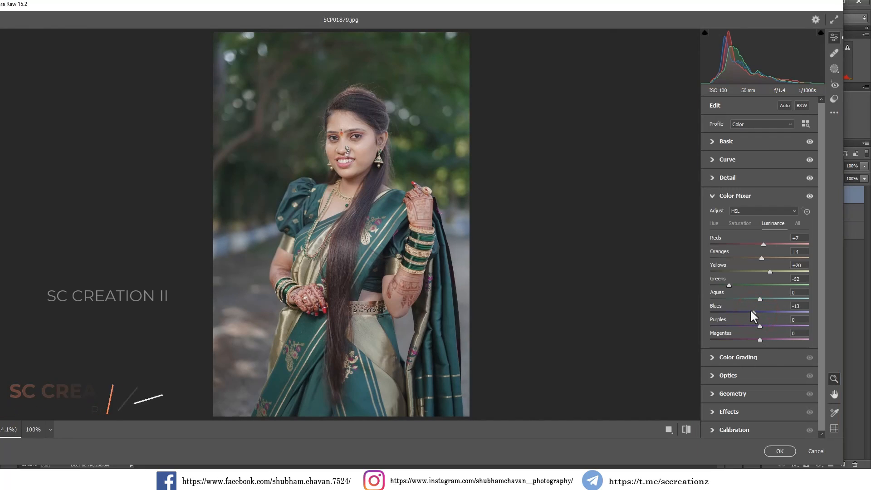
click(716, 196)
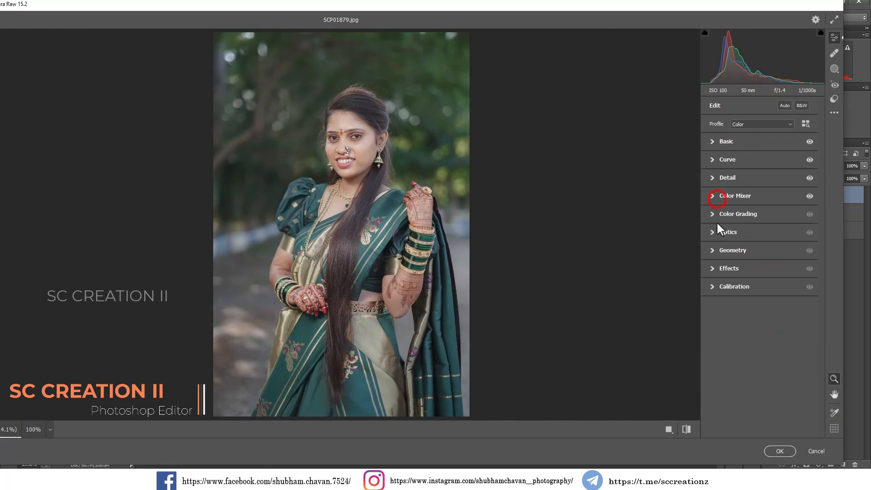
Grade the shadows with Hue 50 and Saturation 5, and raise the color grading Blending to 100
click(717, 214)
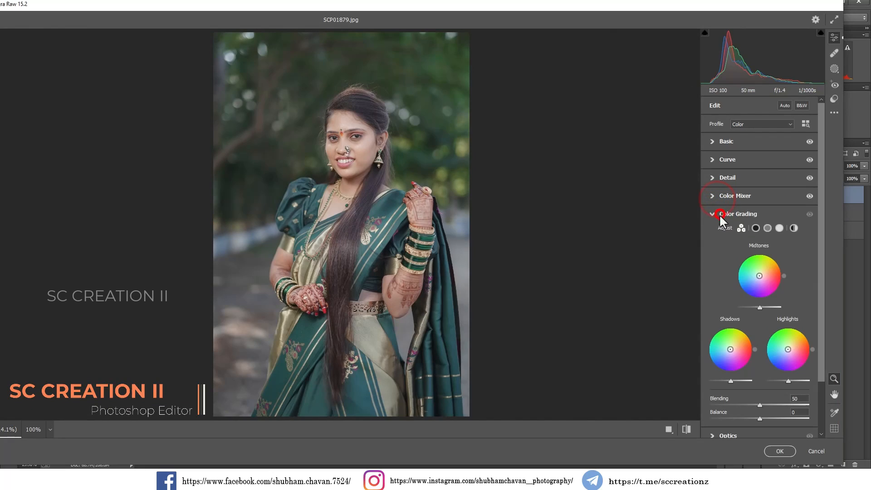
click(756, 227)
click(795, 347)
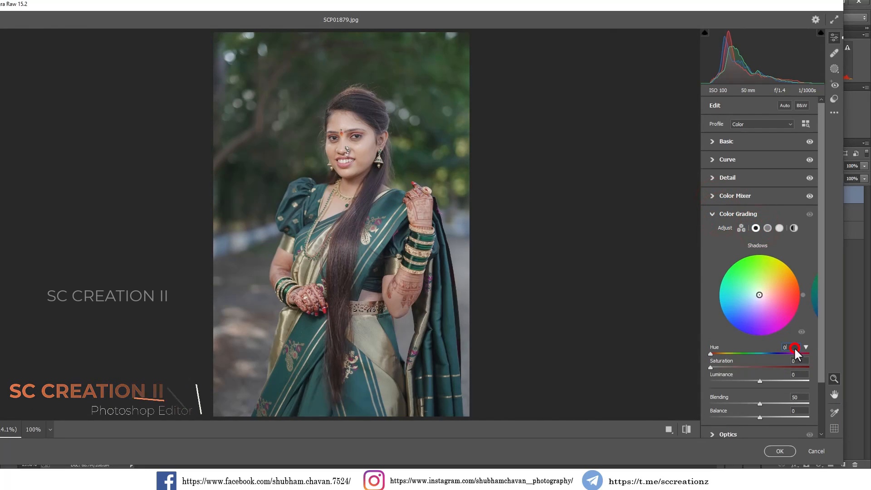
text(50)
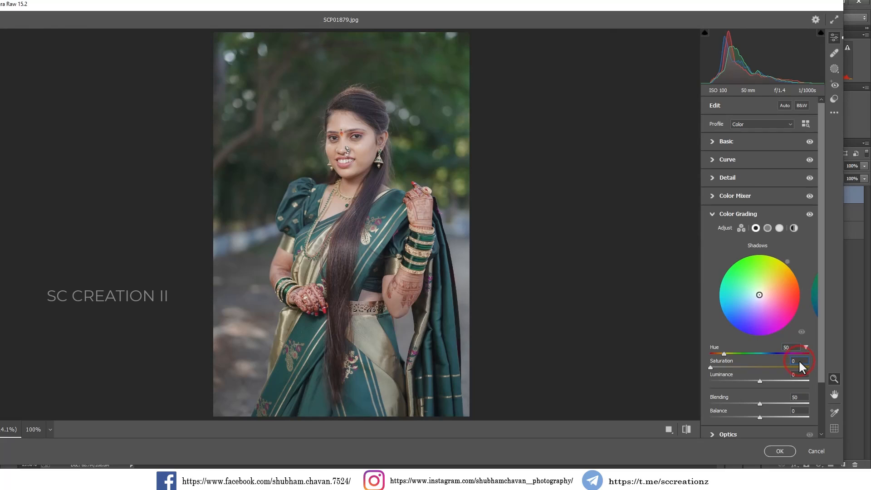
text(5)
drag(760, 403, 817, 402)
Grade the highlights with Hue 85 and Saturation 6
click(780, 227)
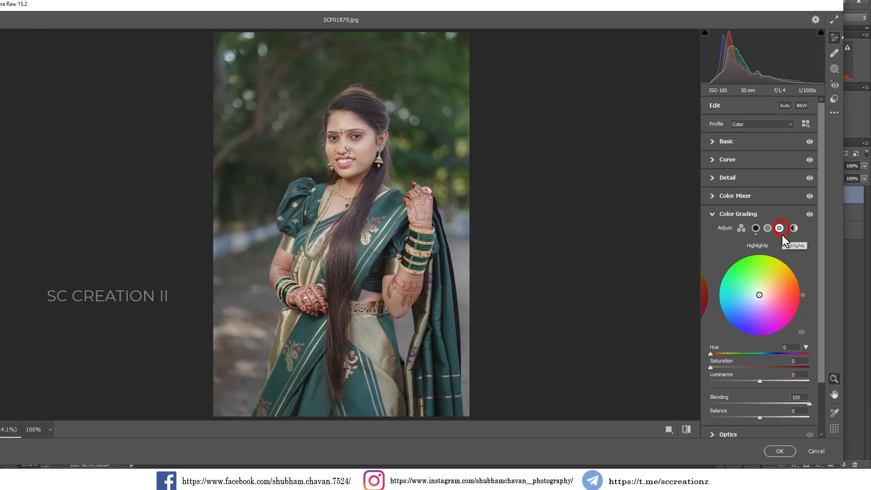
click(791, 347)
text(85)
text(6)
click(720, 214)
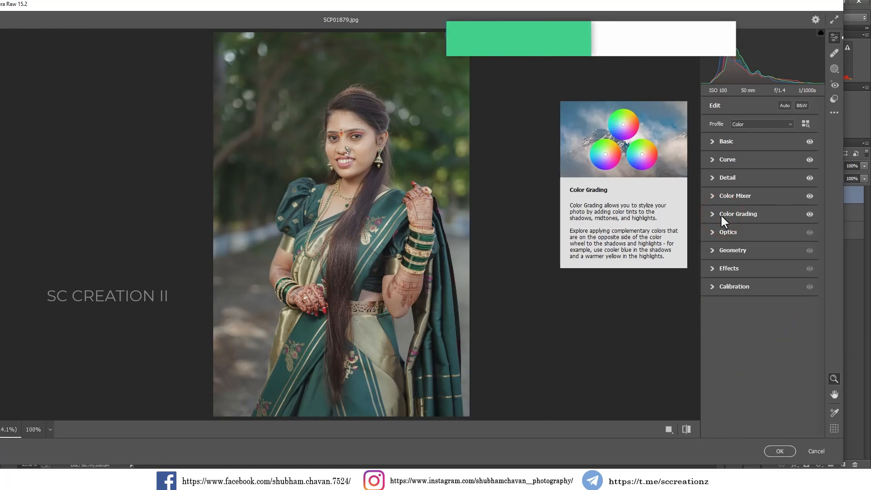
Darken the vignetting slightly, and calibrate Red Primary hue +17, Green Primary hue +20 and saturation +32, Blue Primary hue -11 and saturation +27
click(725, 268)
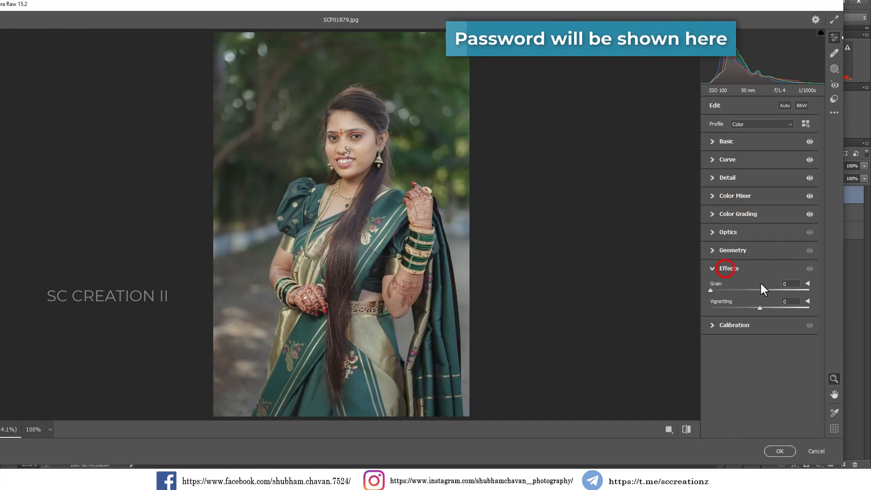
click(756, 307)
click(744, 326)
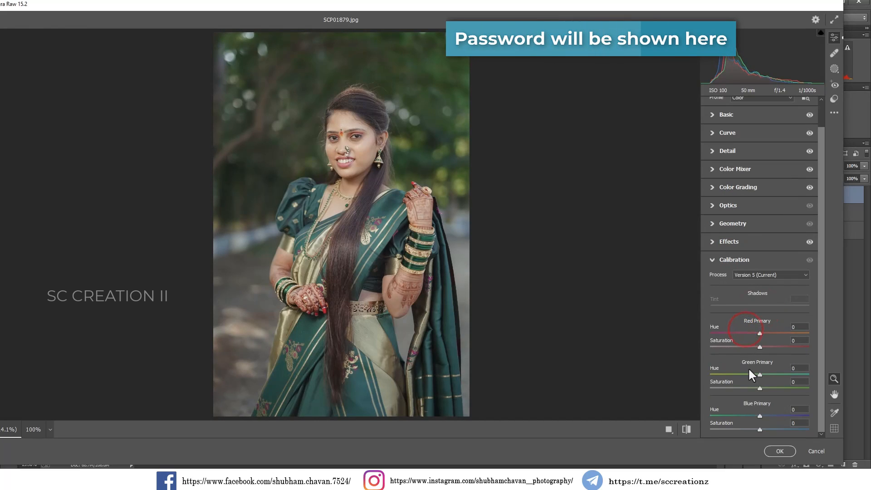
drag(761, 332, 767, 333)
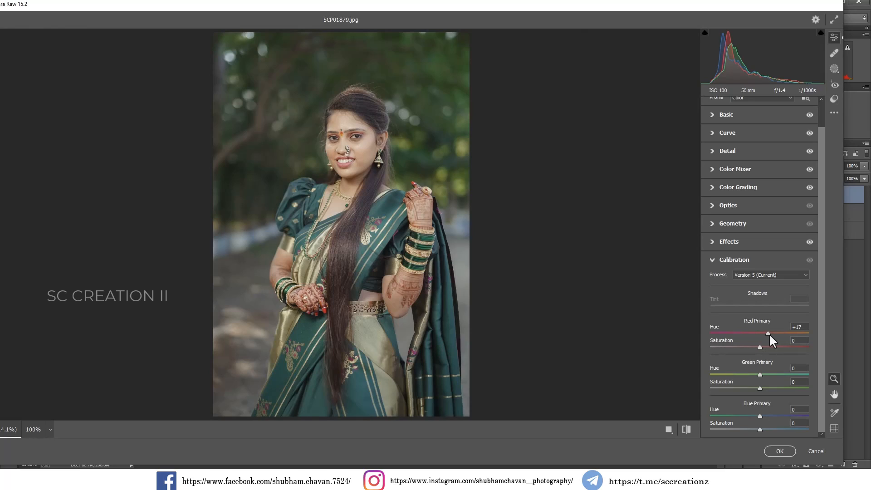
drag(762, 374, 770, 375)
drag(759, 414, 753, 413)
mouse_move(759, 429)
mouse_down()
mouse_move(787, 428)
mouse_move(773, 428)
mouse_up()
mouse_move(765, 388)
mouse_down()
mouse_move(791, 389)
mouse_move(748, 388)
mouse_move(783, 388)
mouse_move(774, 388)
mouse_up()
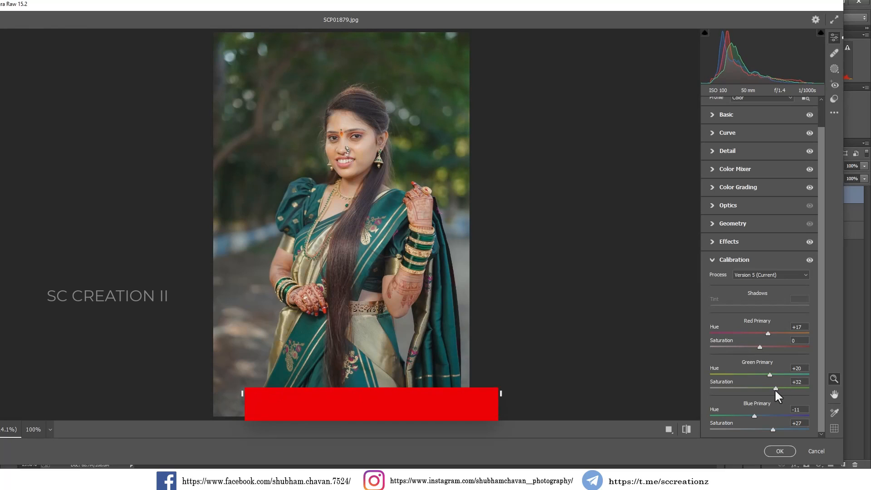
Set the Color Mixer saturation of Yellows to -34 and Greens to +17
click(725, 164)
click(740, 223)
drag(761, 282, 743, 271)
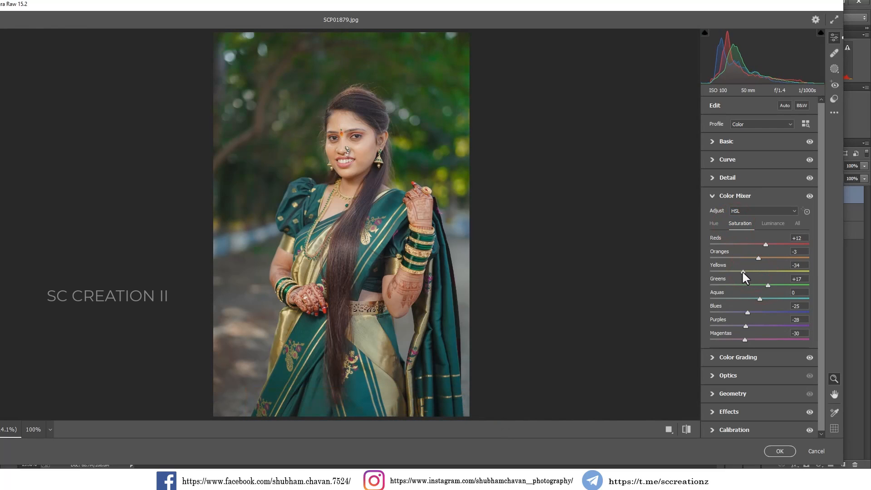
click(712, 196)
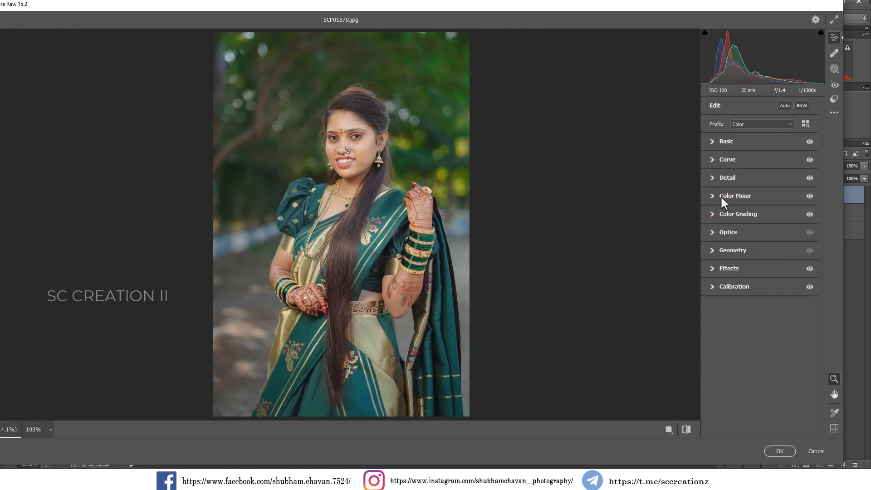
click(721, 197)
click(714, 222)
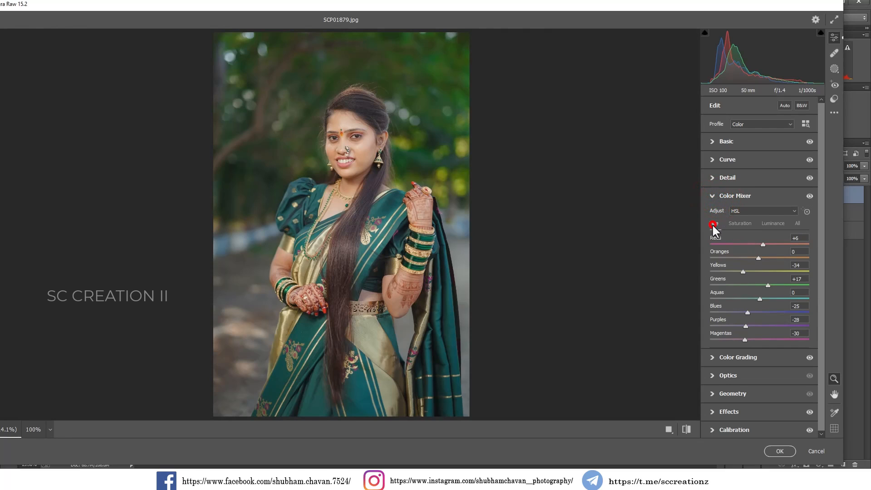
click(717, 195)
On the red channel curve, pull down a shadow point and add points at 118/110, 156/157 and 200/206
click(714, 160)
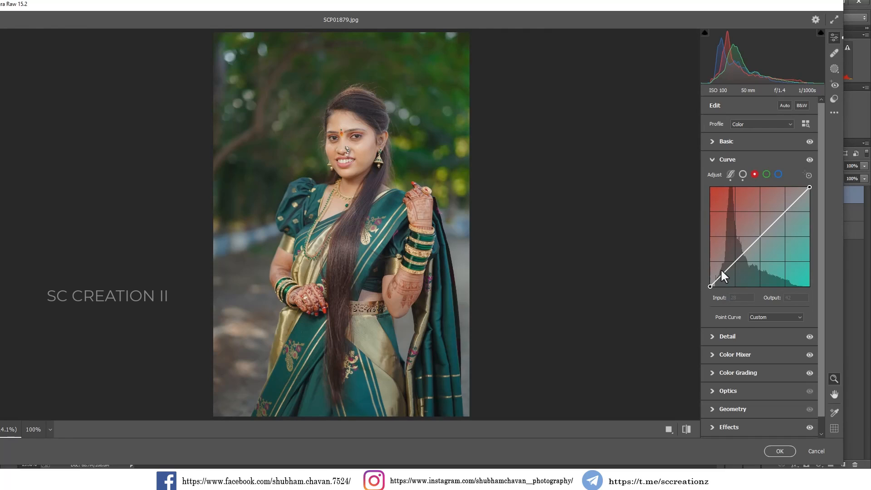
click(735, 261)
drag(735, 263, 724, 285)
drag(763, 251, 755, 242)
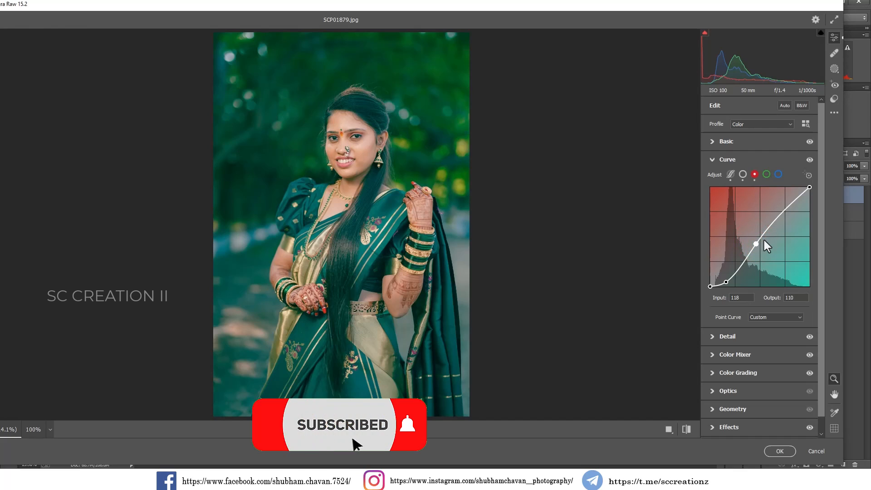
click(771, 225)
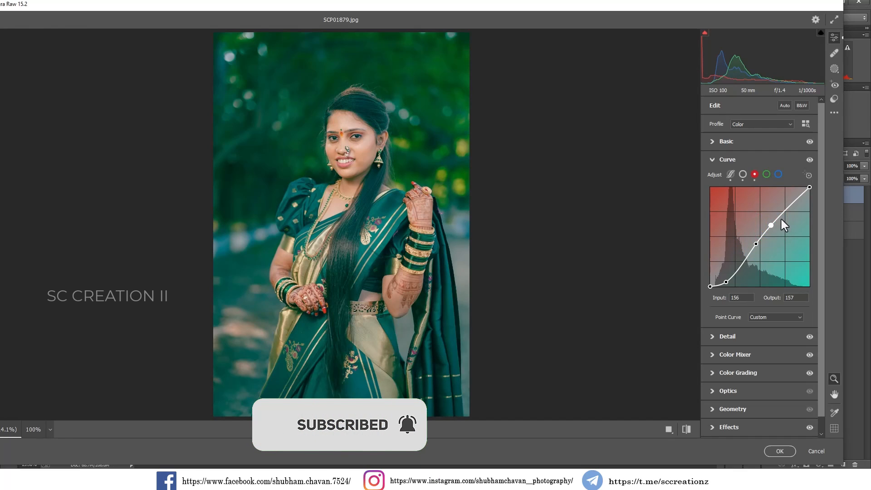
click(788, 207)
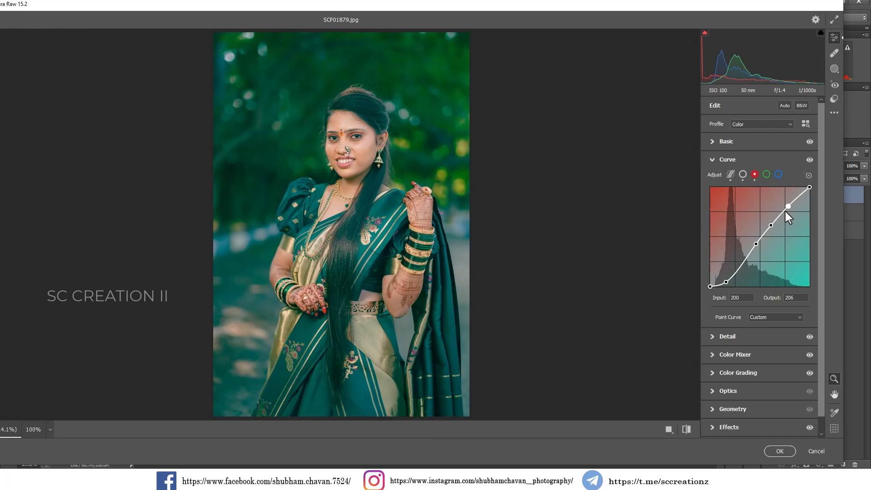
Copy the red channel's curve settings and paste them onto the green and blue channels
right_click(743, 216)
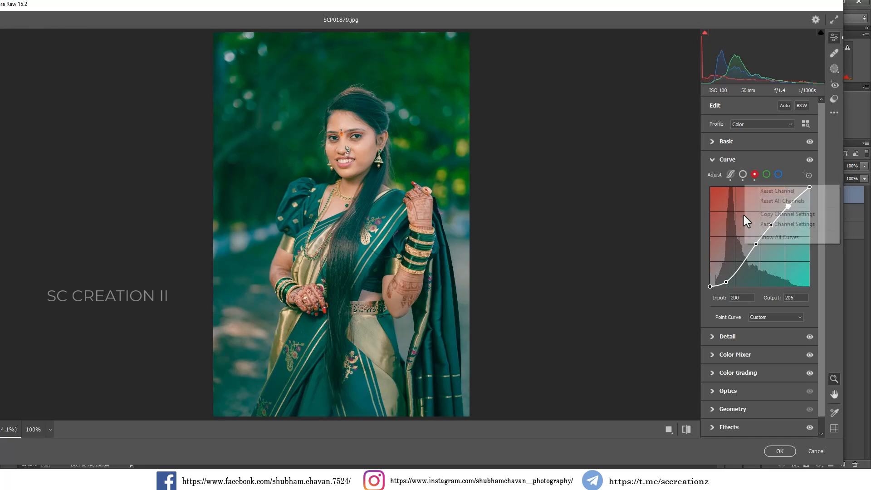
click(778, 214)
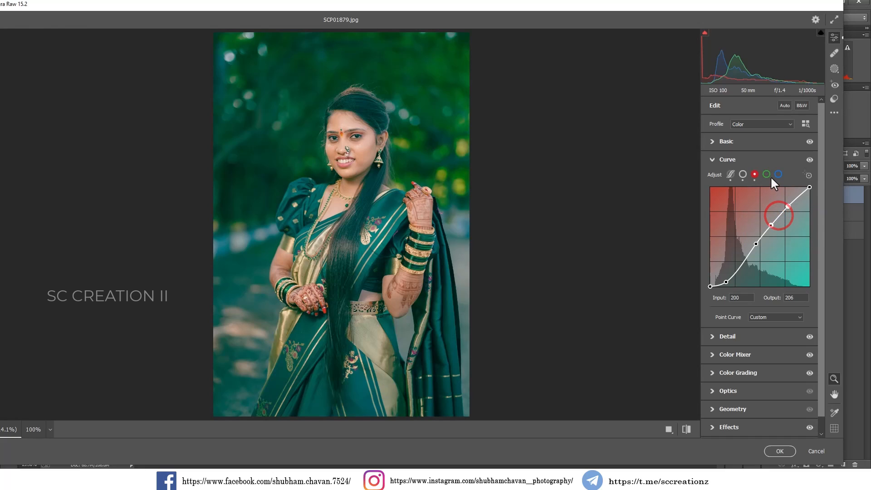
click(766, 174)
right_click(755, 213)
click(774, 224)
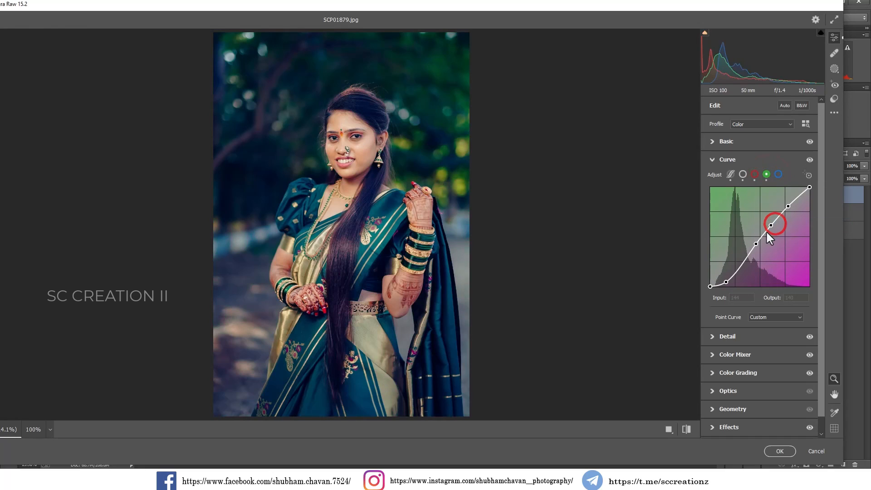
click(777, 174)
right_click(762, 204)
click(779, 215)
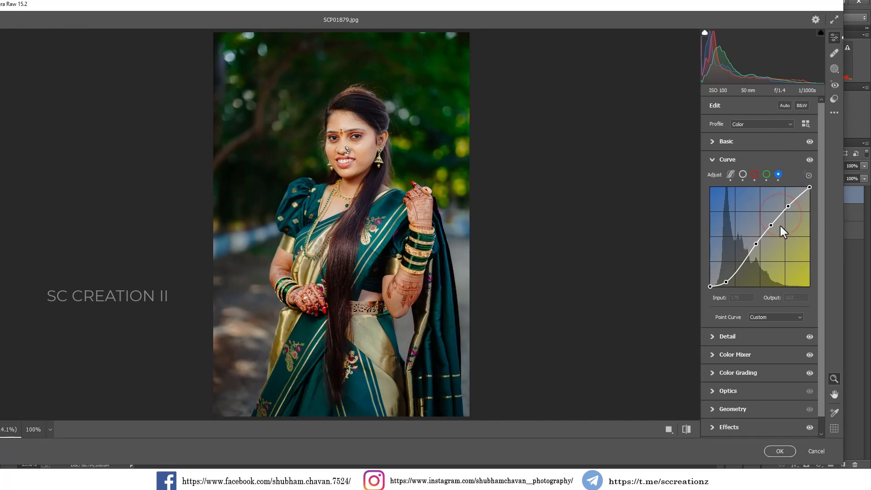
On the blue channel curve, raise the shadow point slightly and move the upper point to 206/208
drag(726, 281, 727, 279)
mouse_move(789, 208)
mouse_down()
mouse_move(784, 198)
mouse_move(791, 206)
mouse_up()
click(348, 146)
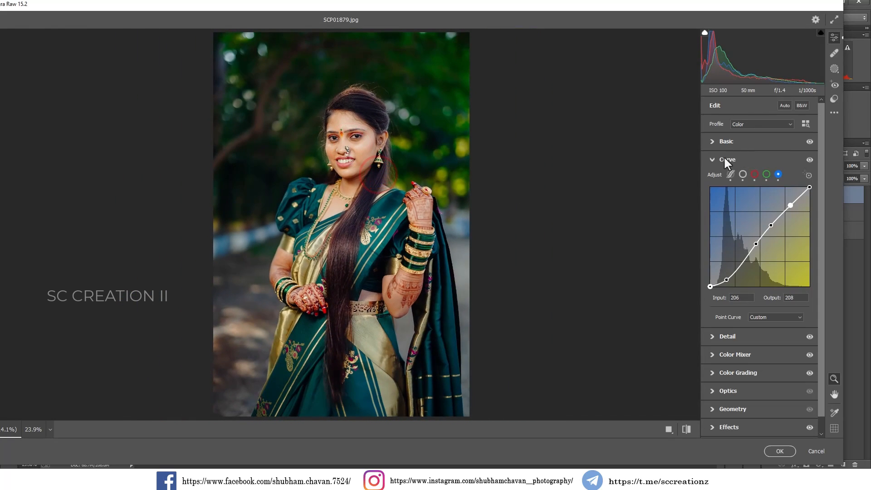
click(723, 157)
Reduce the Color Mixer saturation of Yellows to -51 and Greens to -36
click(735, 198)
click(741, 223)
mouse_move(739, 270)
mouse_down()
mouse_move(731, 271)
mouse_move(753, 285)
mouse_move(735, 284)
mouse_up()
Inspect the bride's face up close and compare the before and after versions side by side
click(361, 140)
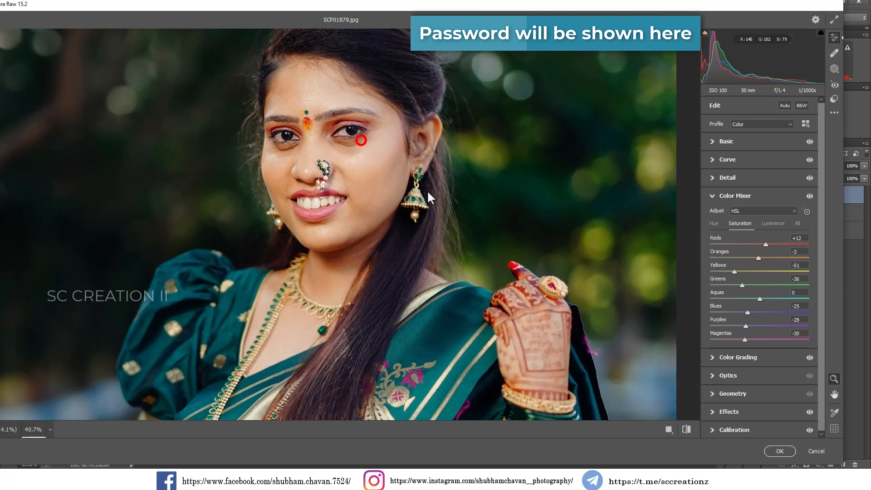
click(363, 153)
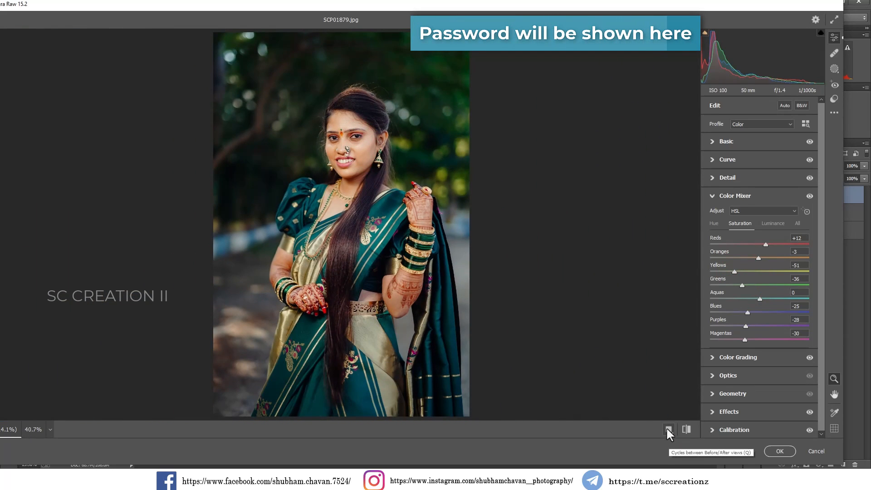
click(666, 427)
drag(526, 144, 573, 190)
Save the current Camera Raw edit settings using the Default subset
click(834, 113)
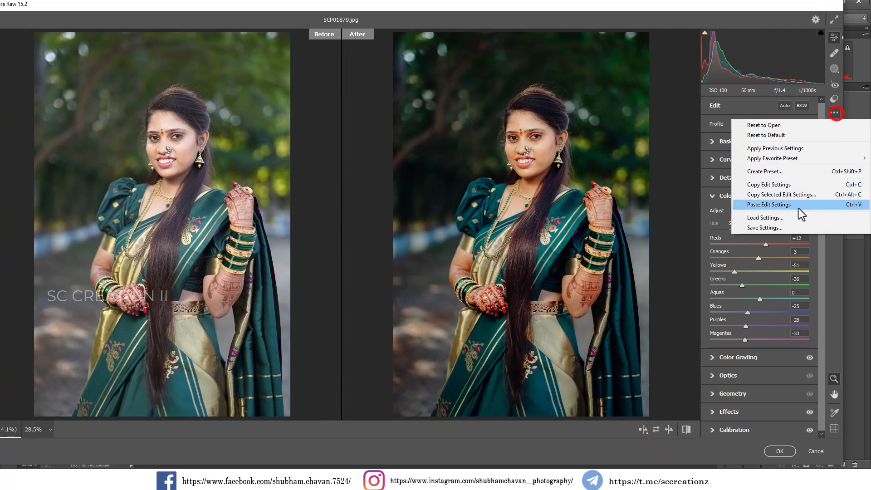
click(771, 227)
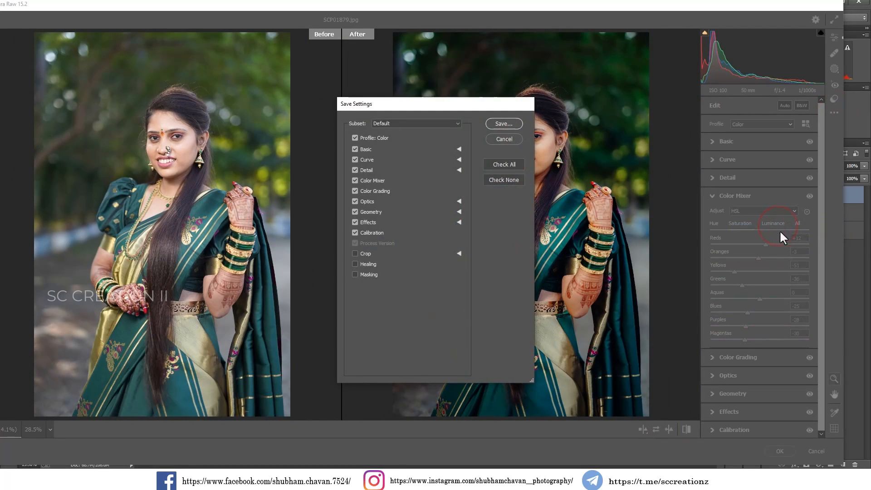
click(504, 124)
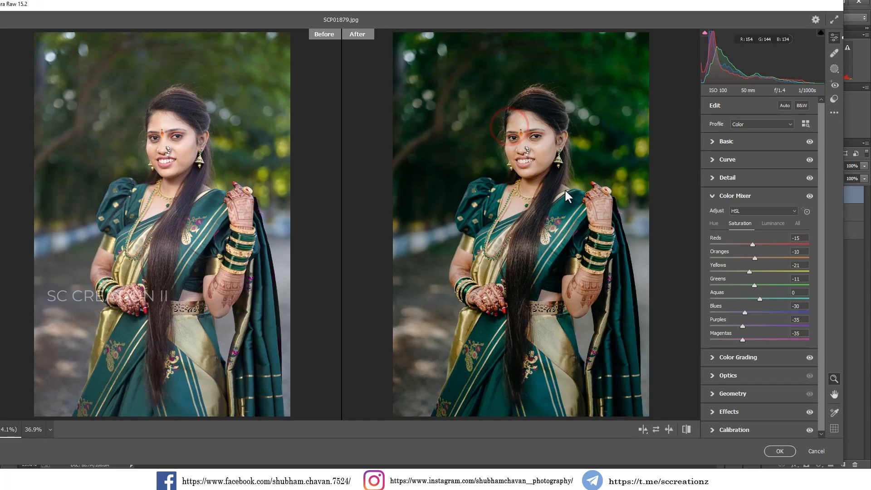
Commit the Camera Raw grading and compare the portrait with and without the color grading layer
click(775, 450)
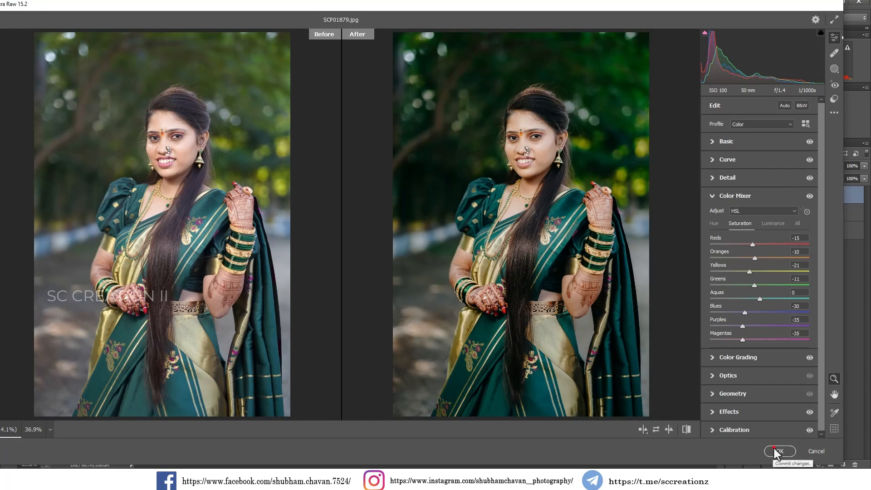
scroll(438, 148, up, 2)
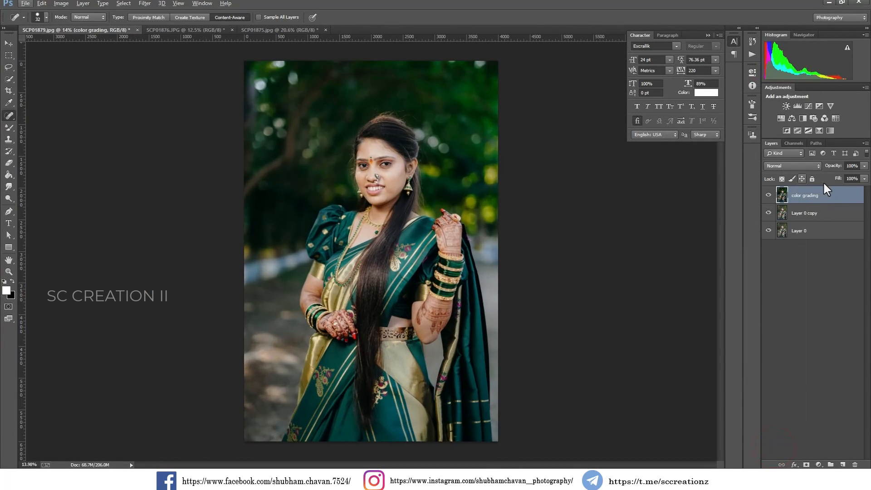
click(769, 194)
click(768, 195)
click(769, 194)
click(769, 194)
Reapply the last Camera Raw filter to SCP01876.JPG and compare the photo before and after
click(167, 29)
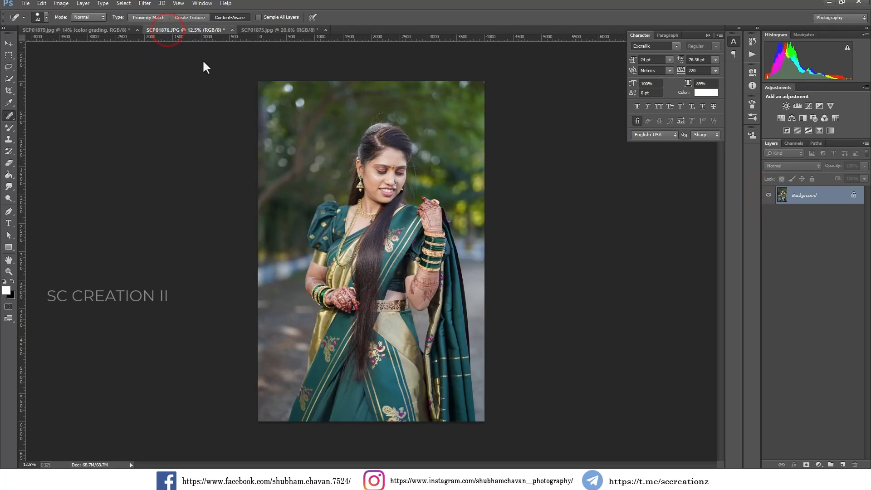
scroll(266, 96, up, 1)
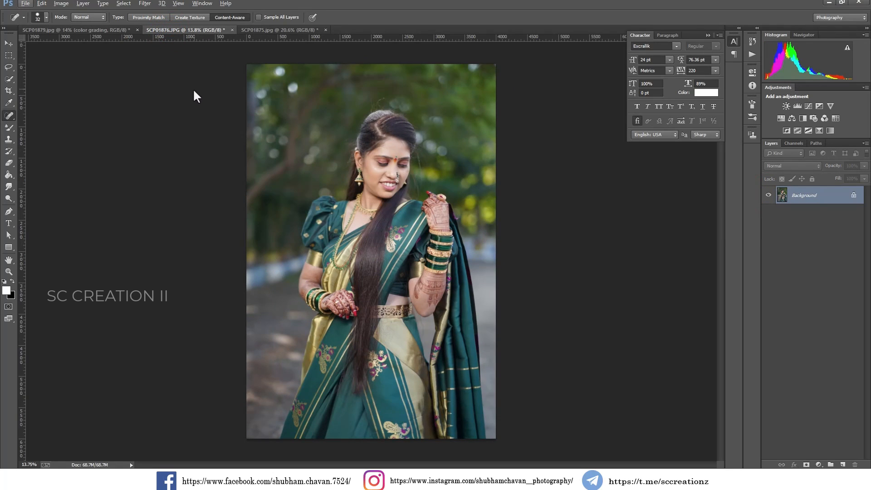
click(141, 4)
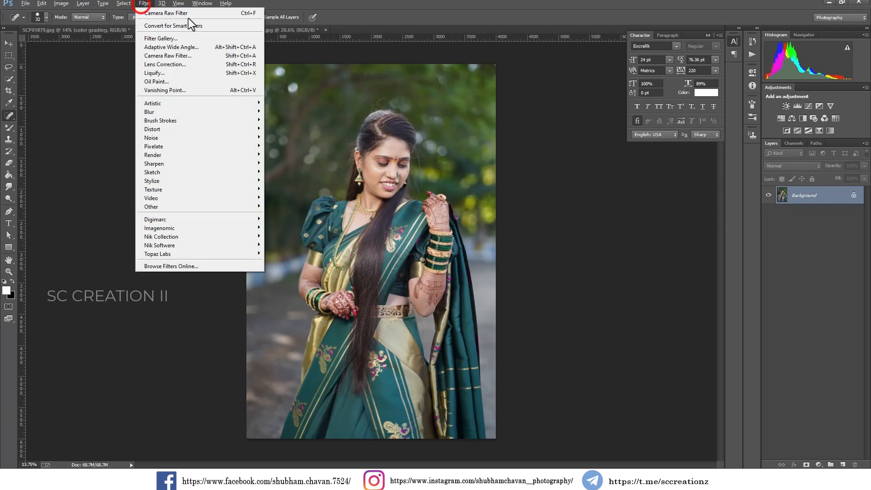
click(193, 13)
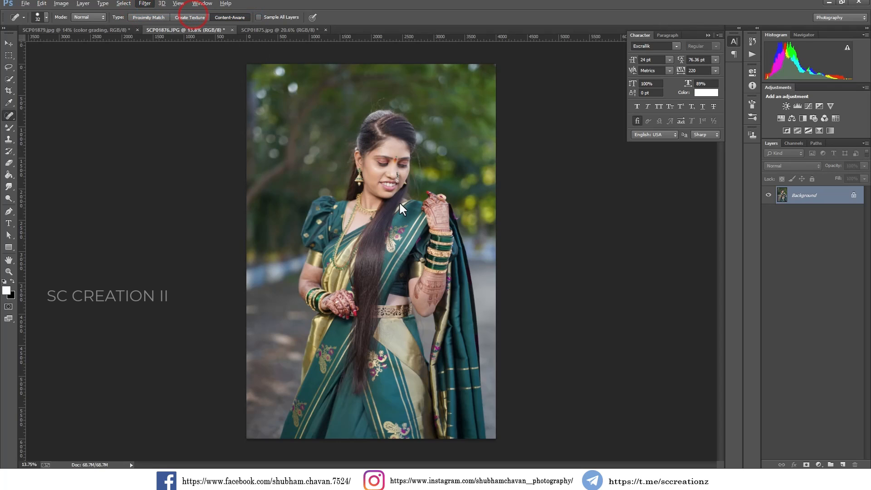
scroll(392, 191, up, 7)
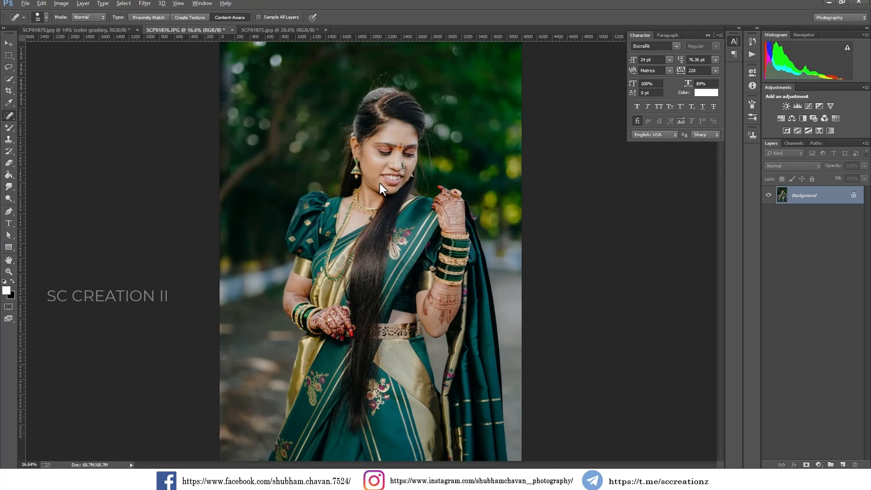
scroll(374, 170, down, 7)
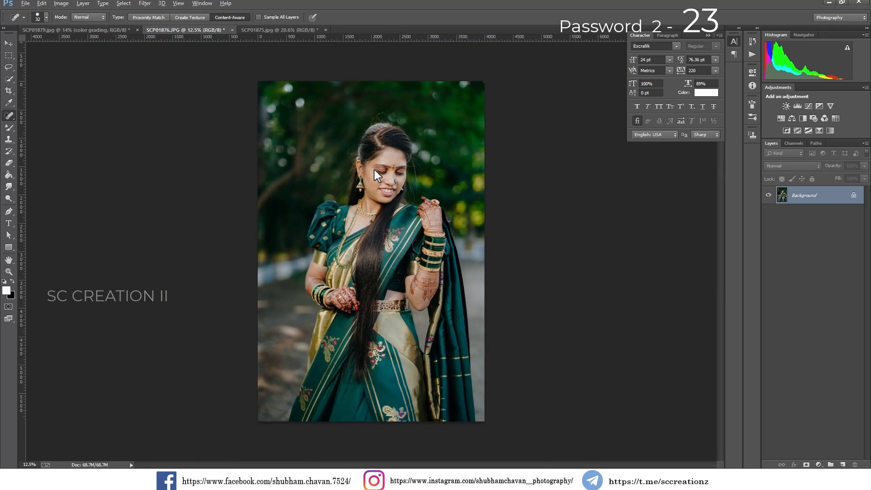
key(ctrl+z)
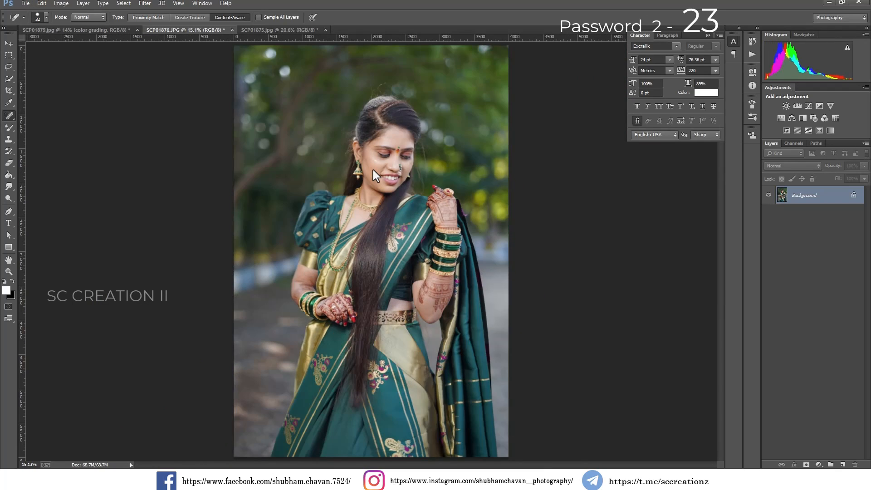
key(ctrl+z)
Brighten SCP01876.JPG with a Levels adjustment, setting the RGB white input level to 233
click(60, 3)
mouse_move(77, 29)
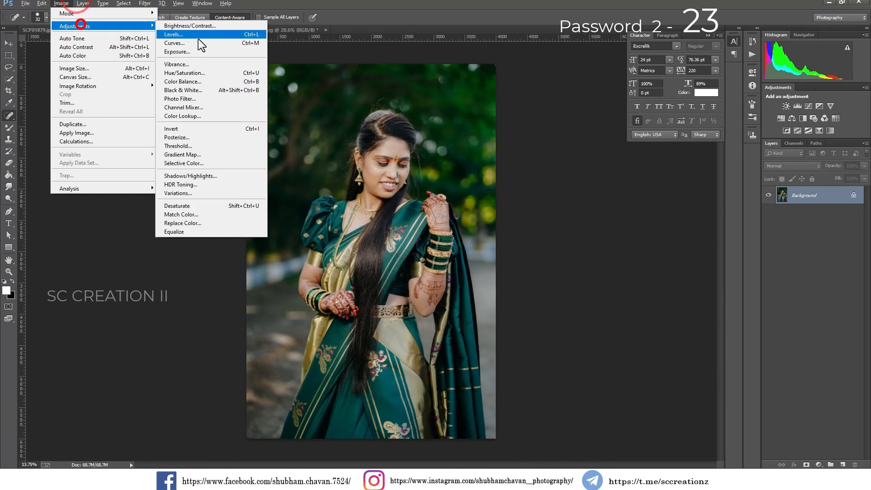
click(198, 39)
drag(679, 197, 670, 198)
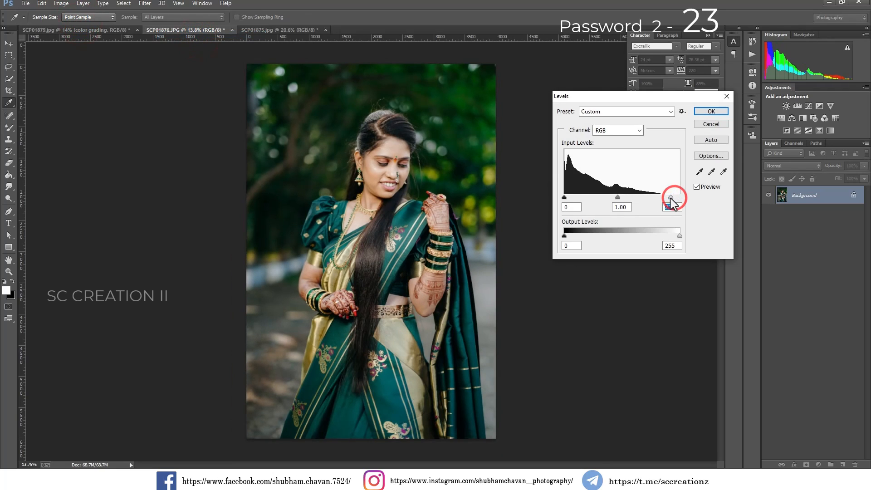
click(711, 111)
key(j)
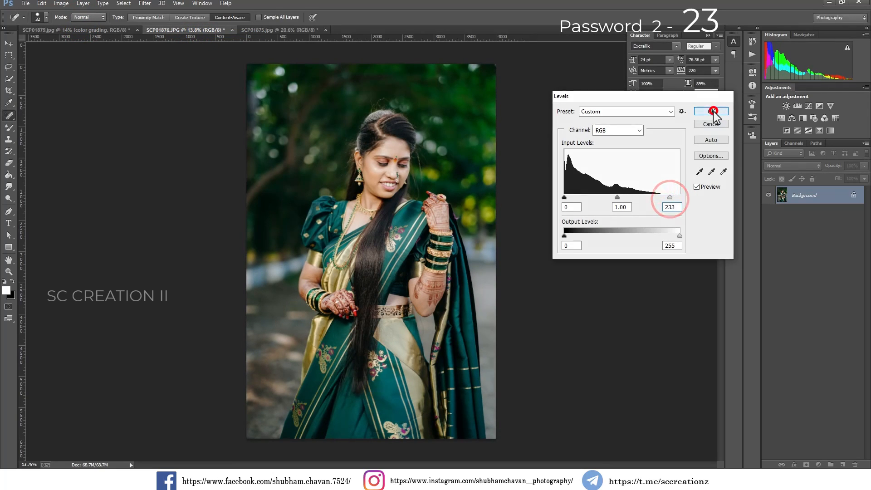
Brighten the color grading layer of SCP01879.jpg with Levels by slightly lowering the RGB white input level
click(109, 29)
click(61, 3)
click(80, 23)
click(165, 35)
drag(680, 197, 673, 198)
click(711, 111)
key(j)
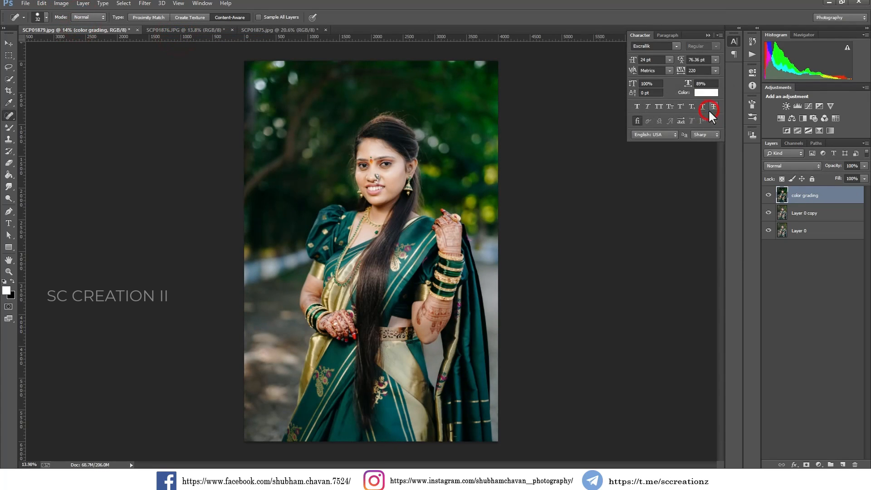
Reapply the last Camera Raw filter to SCP01875.jpg and compare the photo before and after
click(243, 28)
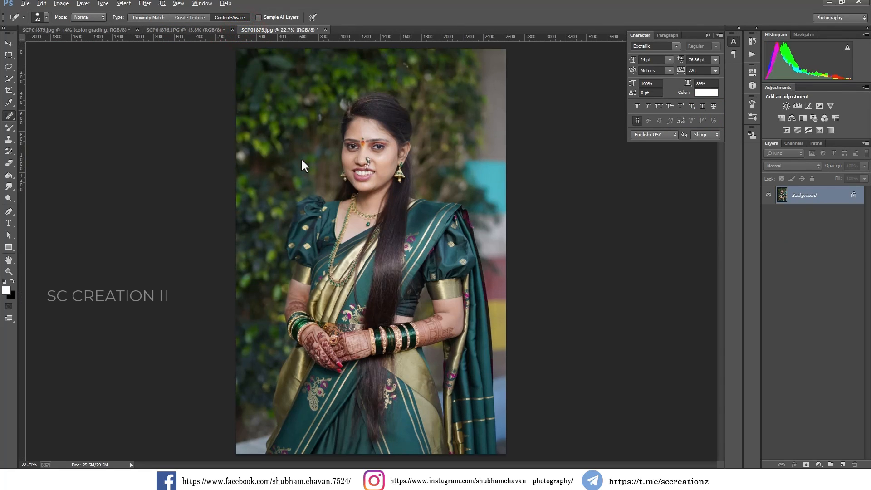
click(145, 3)
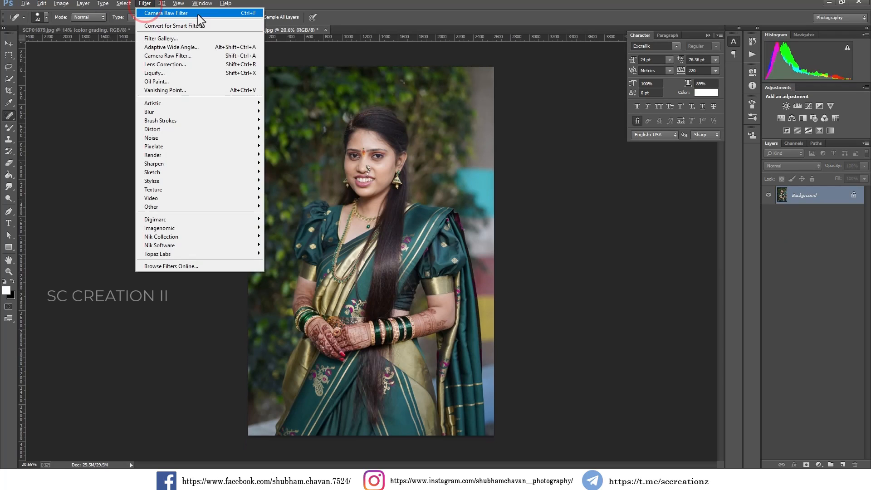
click(195, 13)
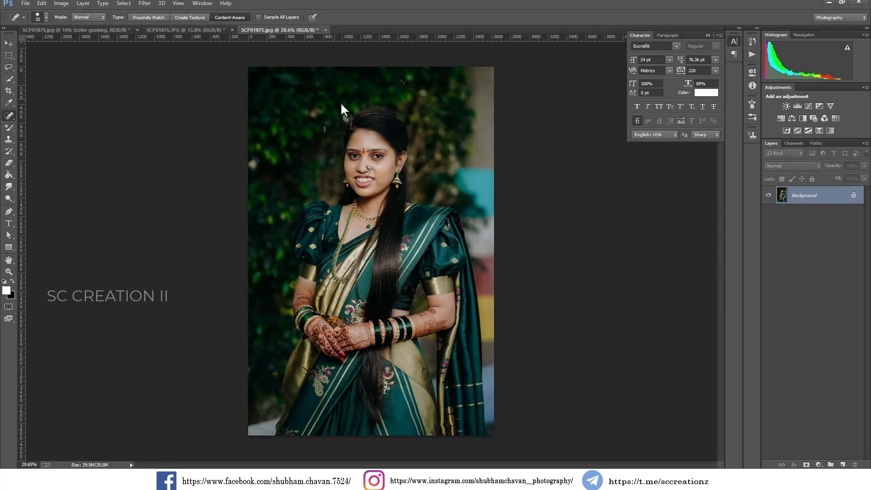
key(ctrl+z)
key(ctrl+z)
Brighten SCP01875.jpg with Levels by lowering the RGB white input level to where the histogram ends
click(66, 4)
click(121, 27)
click(197, 33)
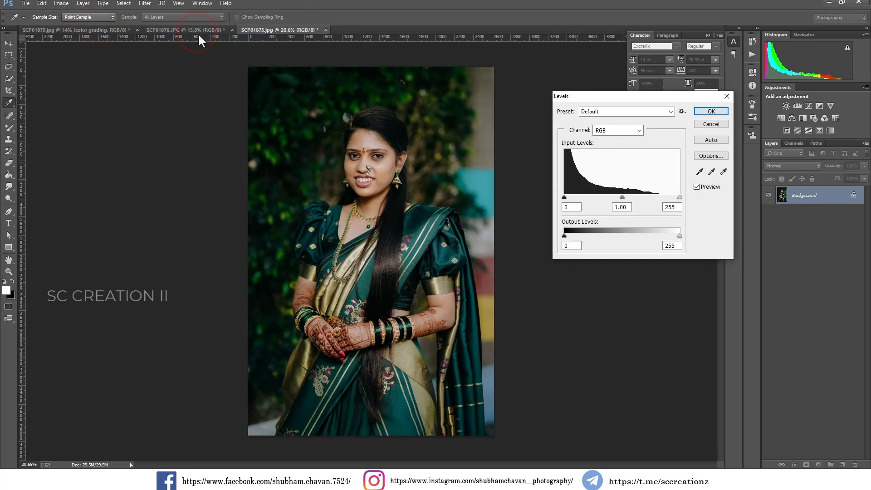
drag(677, 200, 665, 200)
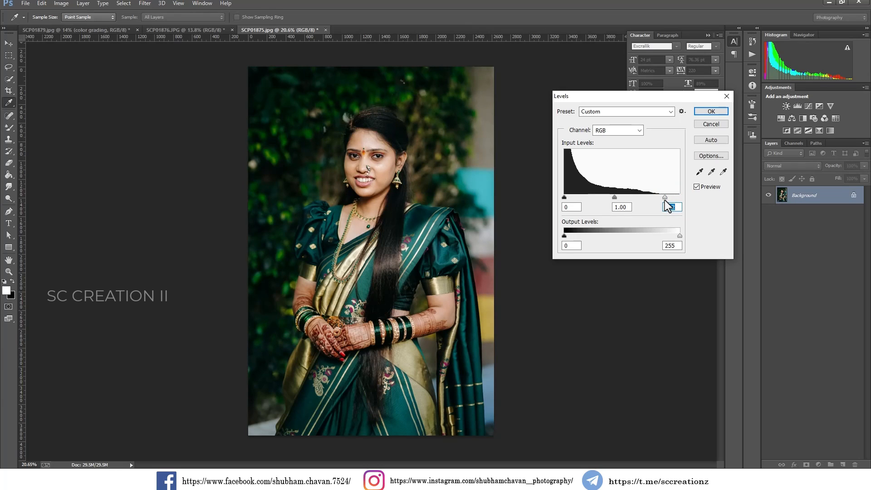
click(663, 199)
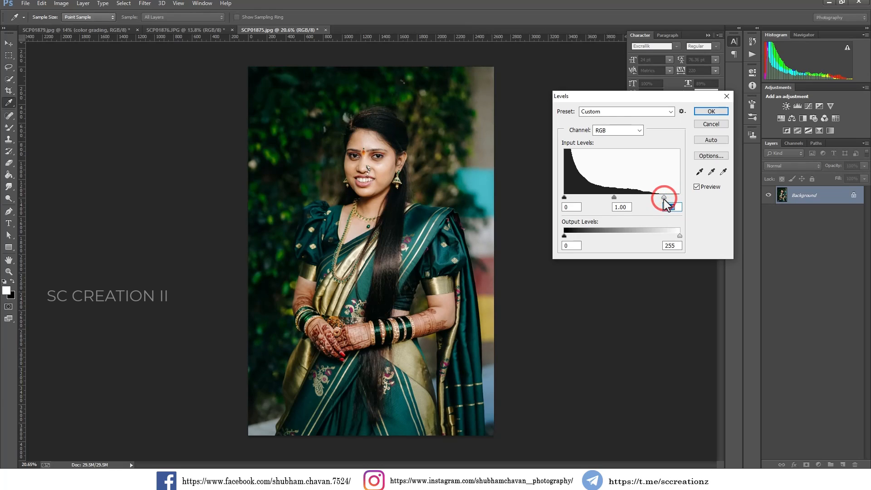
drag(613, 198, 613, 197)
click(711, 111)
key(j)
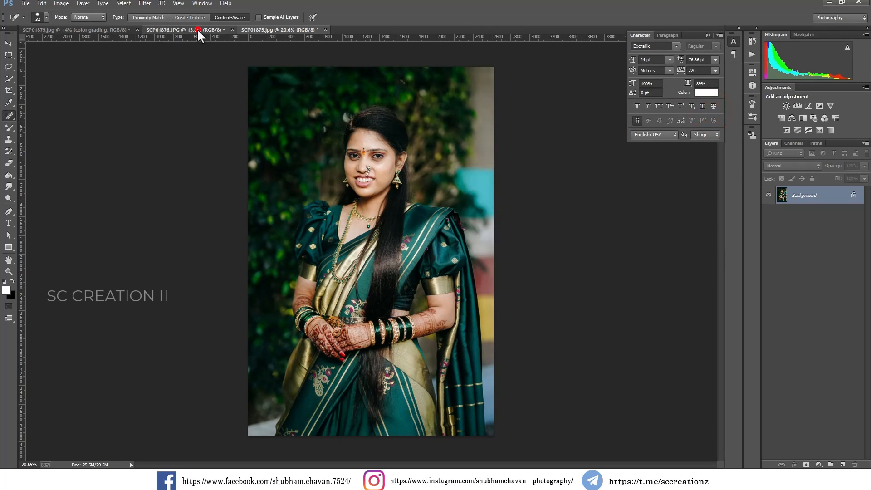
Review SCP01876.JPG, and compare SCP01879.jpg with its color grading layer hidden and shown
click(197, 30)
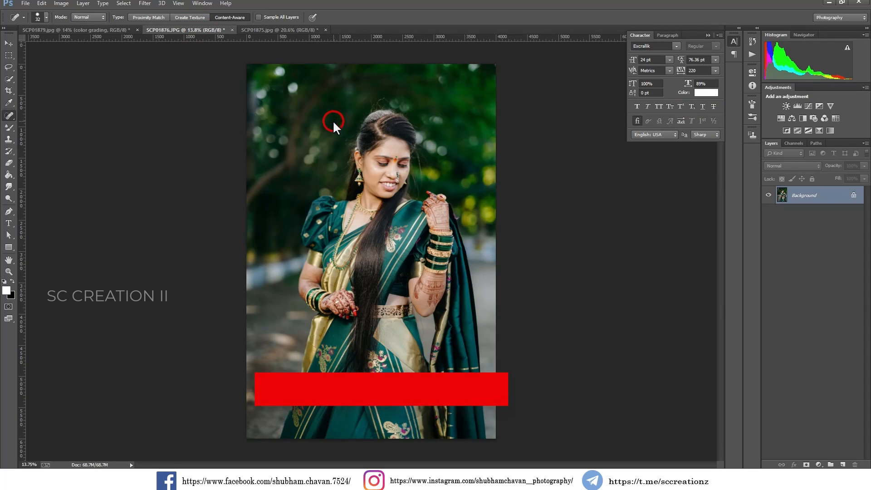
click(6, 42)
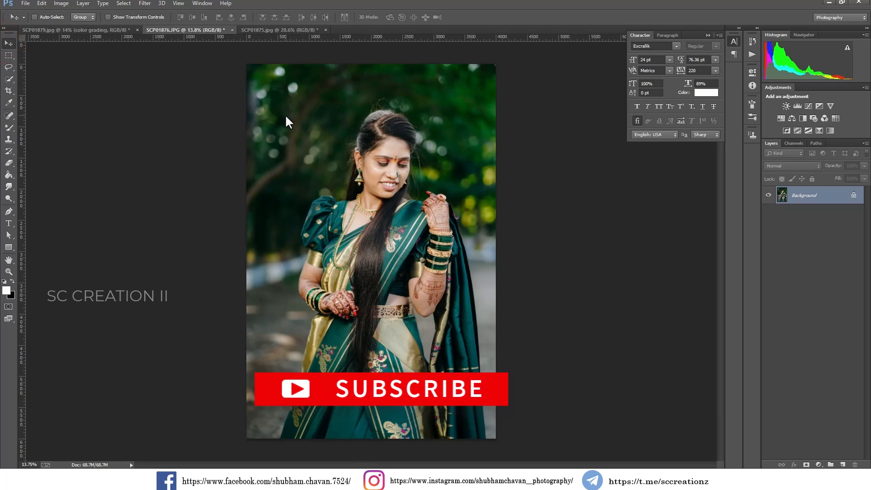
click(116, 30)
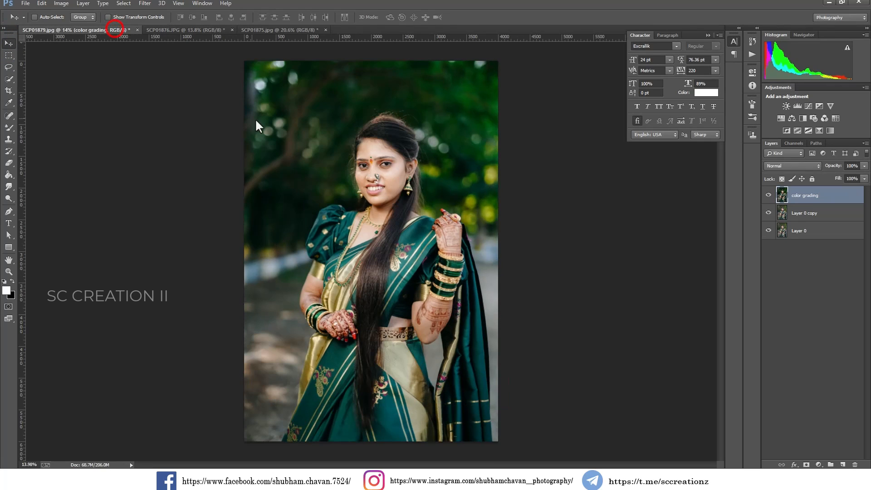
click(767, 194)
click(768, 195)
click(768, 195)
click(768, 195)
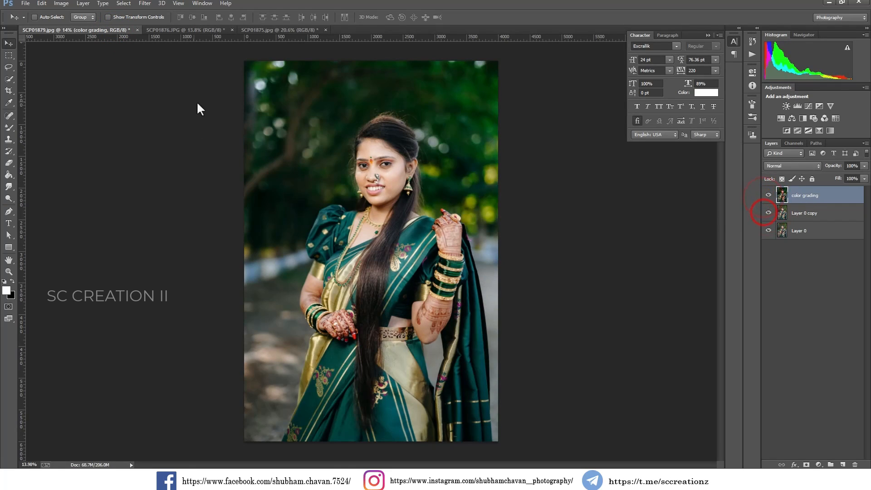
Apply Auto Tone to the color grading layer of SCP01879.jpg, to SCP01876.JPG and to SCP01875.jpg, and return to SCP01879.jpg
click(61, 3)
click(74, 37)
click(154, 30)
click(61, 3)
click(77, 37)
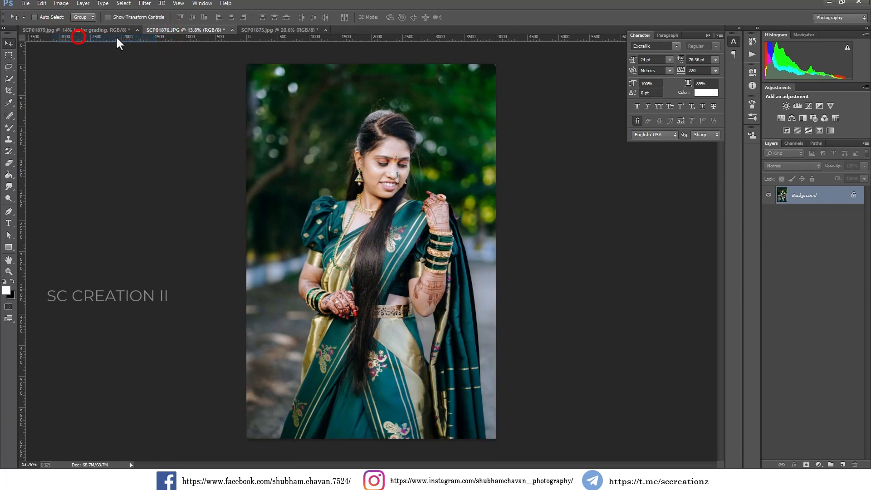
click(271, 30)
click(61, 4)
click(76, 37)
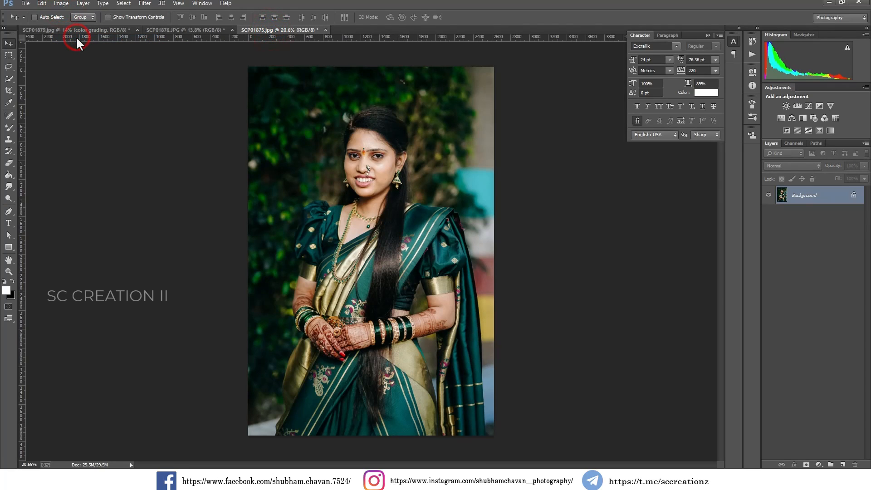
click(154, 30)
click(103, 29)
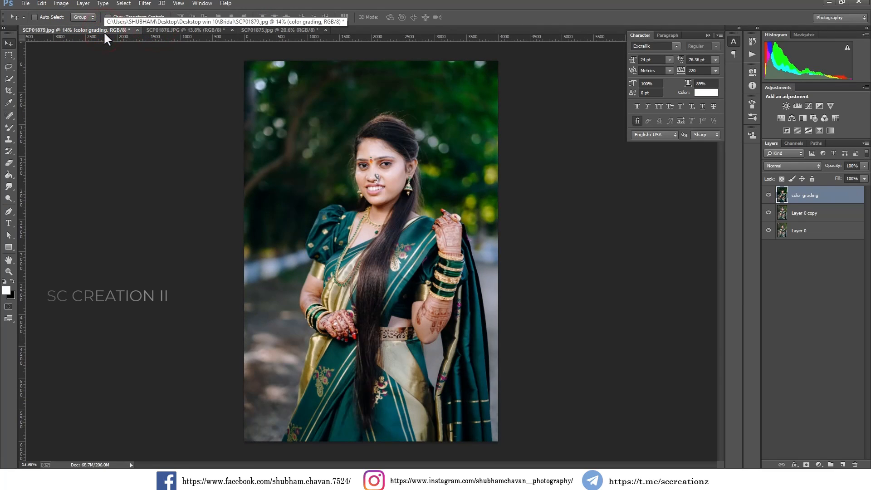